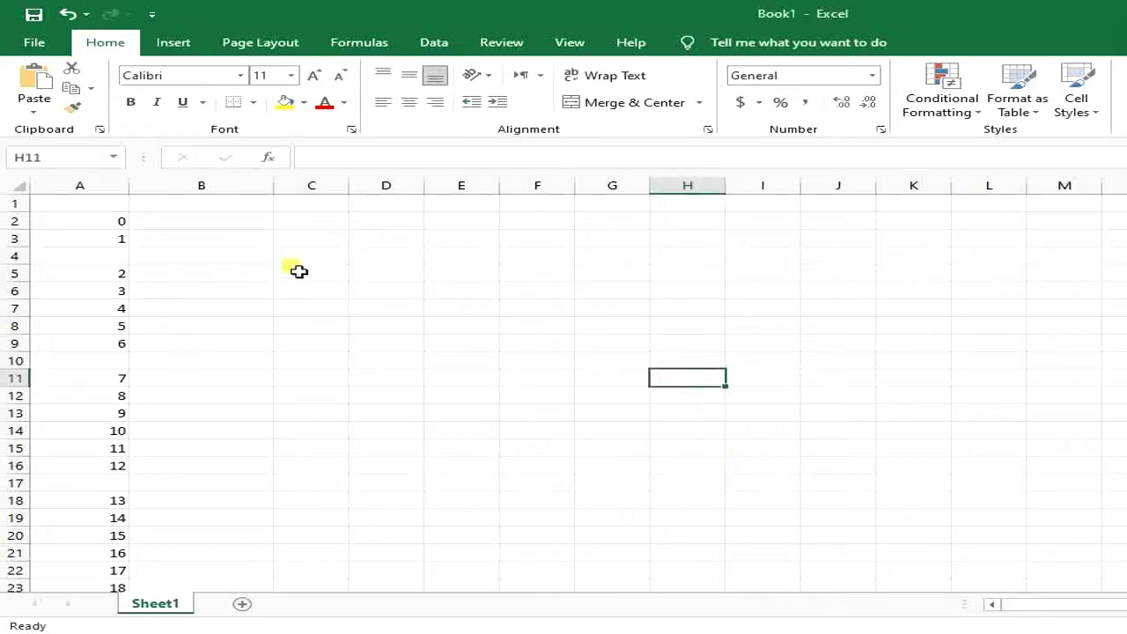
Enter =COUNTA(A1:A40) in B2 so it returns 35
left_click(245, 224)
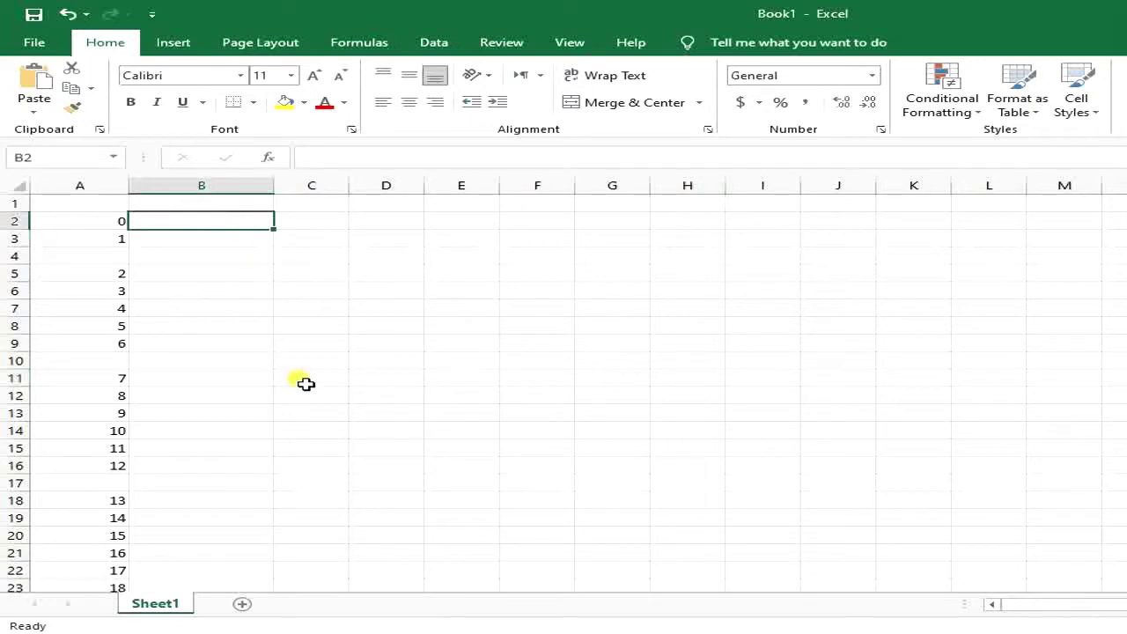
type("=co")
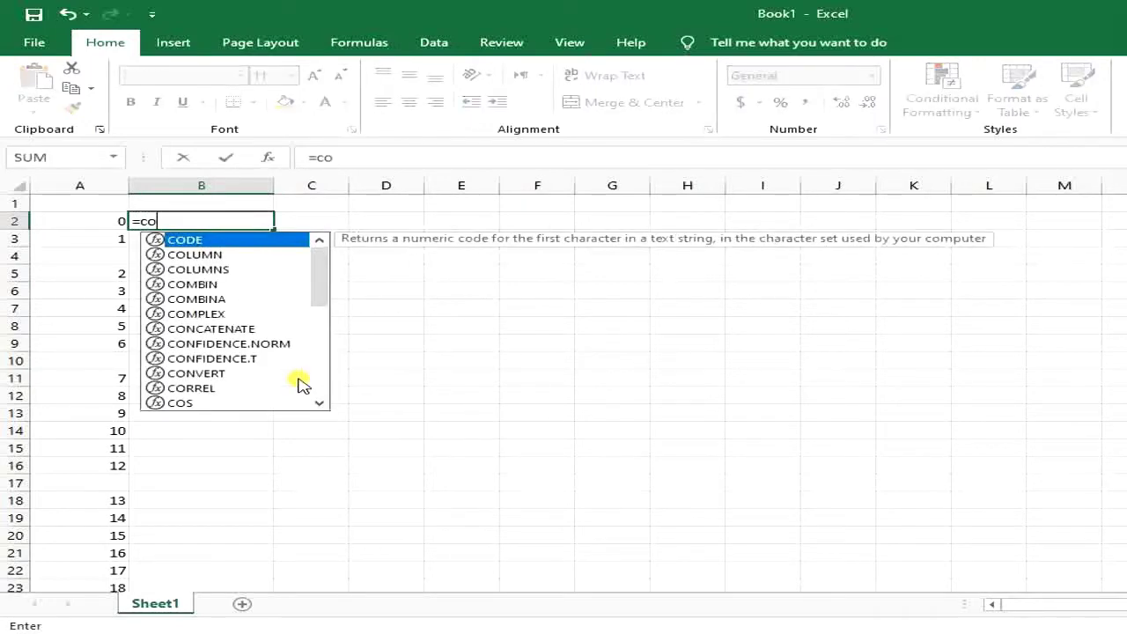
type("un")
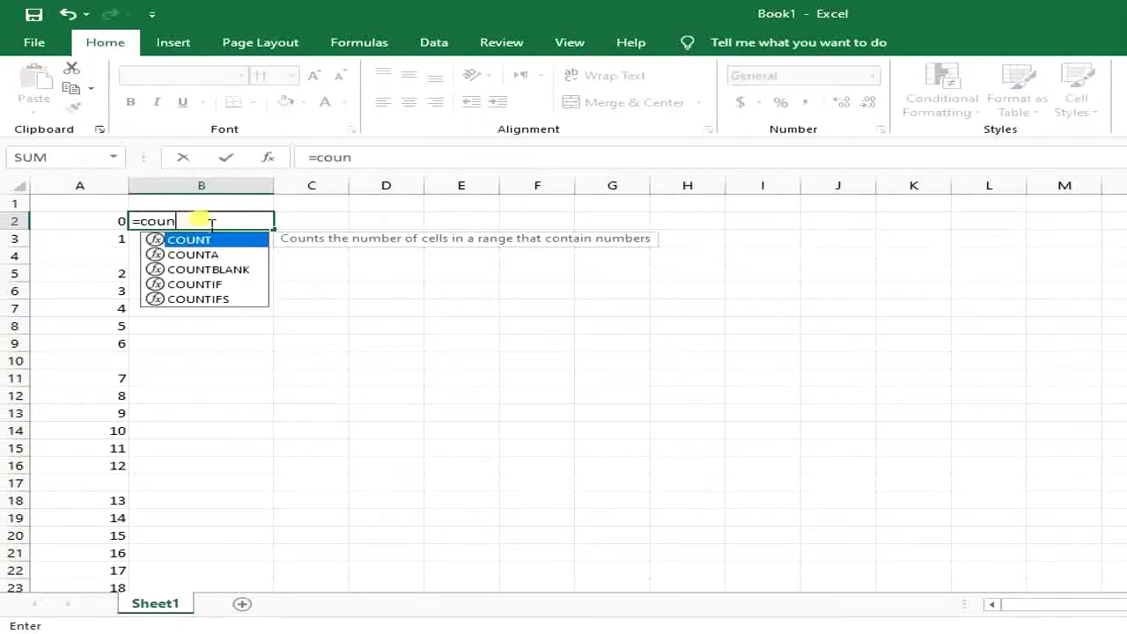
left_click(209, 255)
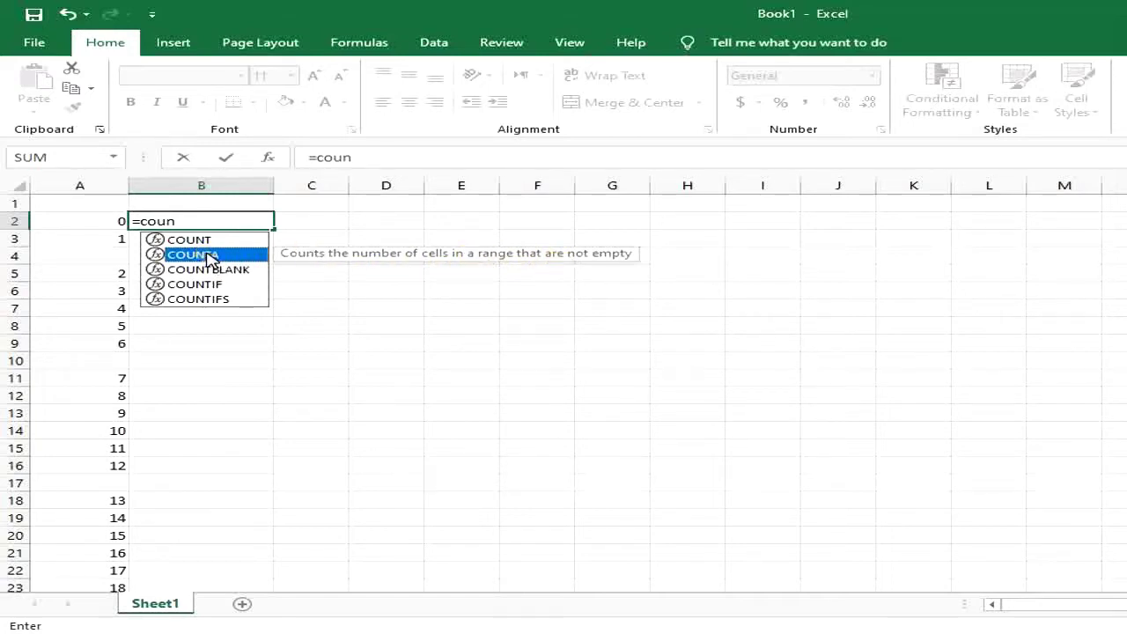
double_click(209, 256)
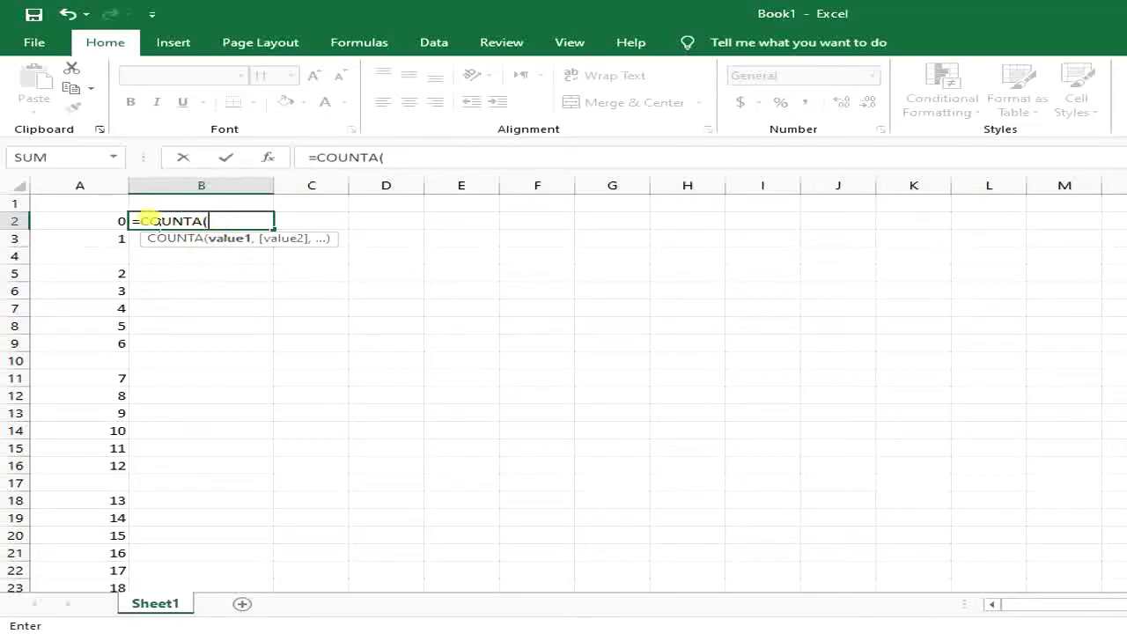
left_click_drag(80, 207, 109, 627)
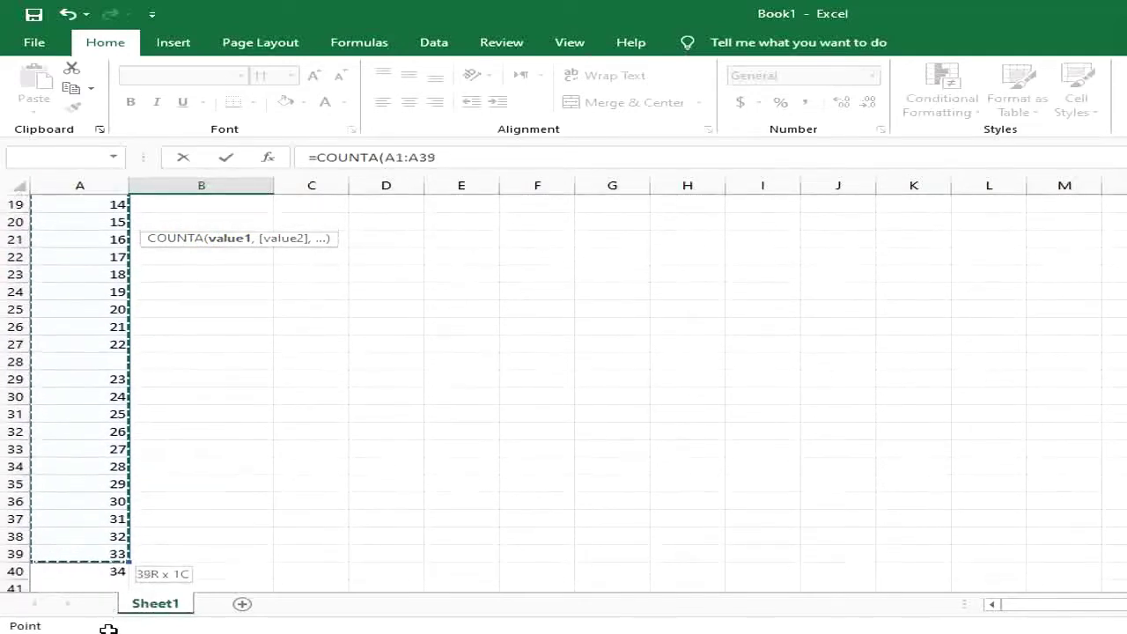
left_click_drag(108, 626, 108, 553)
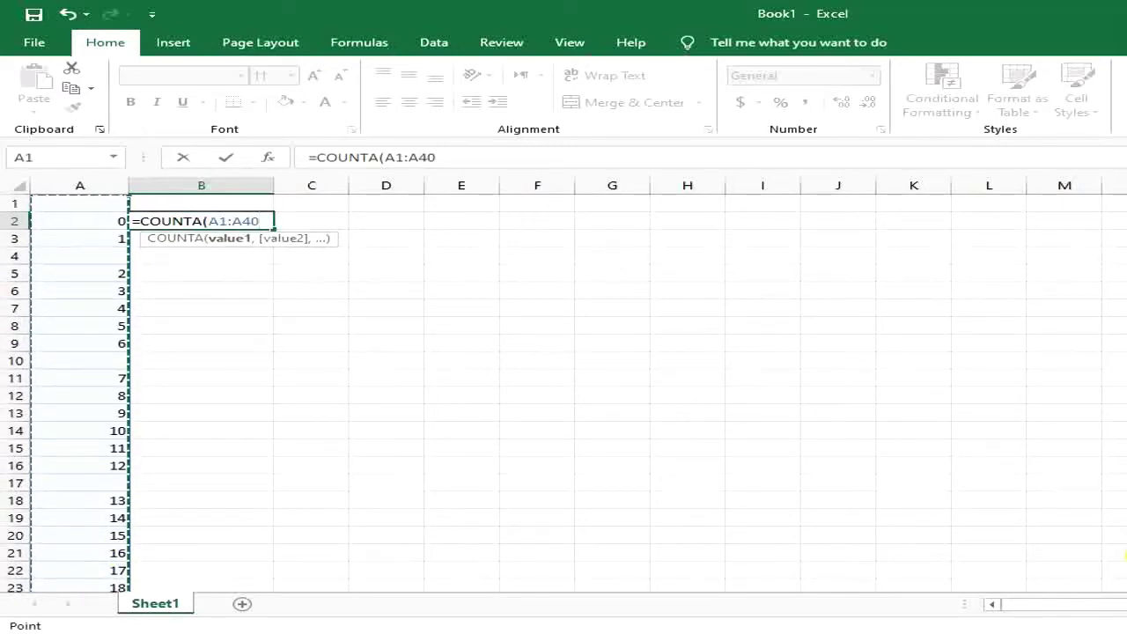
type(")")
key("Return")
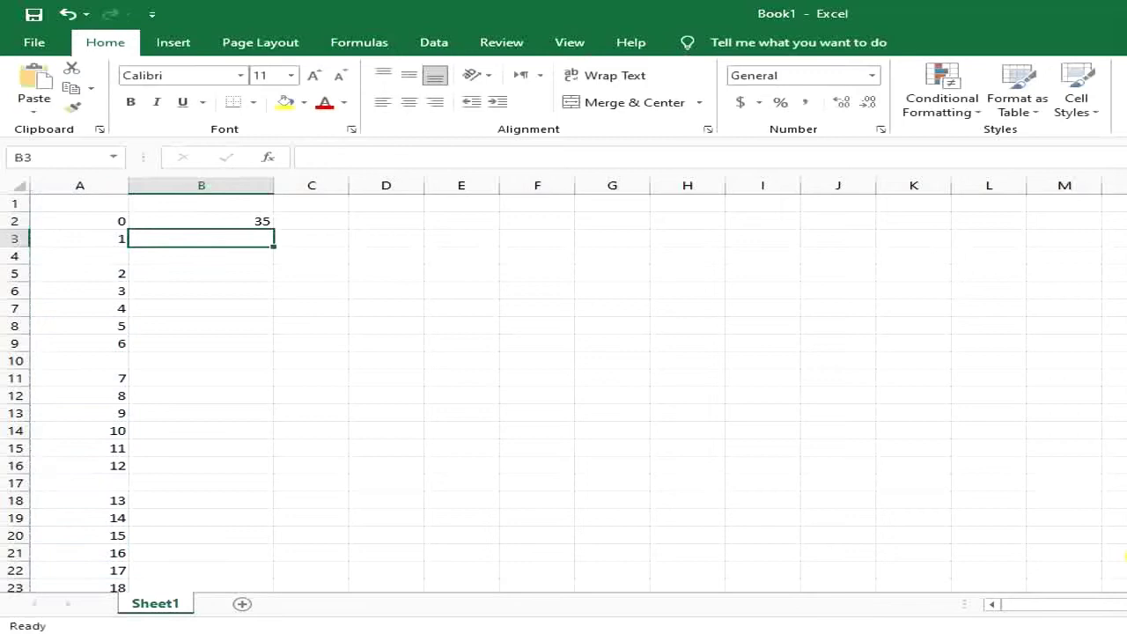
Cut the COUNTA formula from B2 and paste it into E2
left_click(260, 222)
right_click(254, 222)
left_click(291, 235)
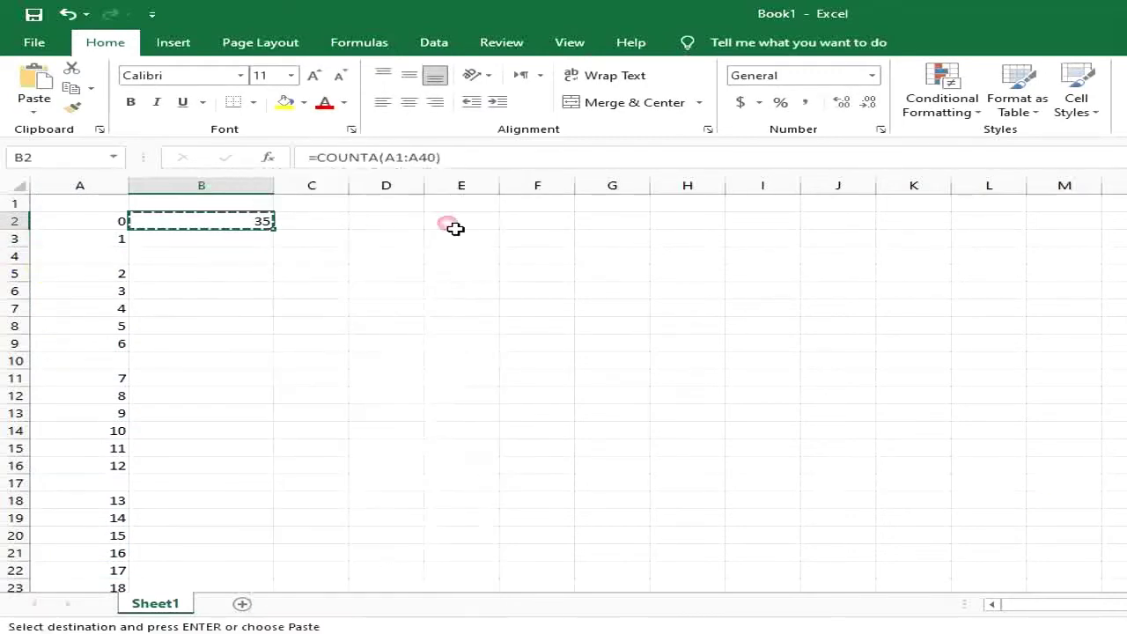
left_click(449, 224)
right_click(449, 224)
left_click(494, 301)
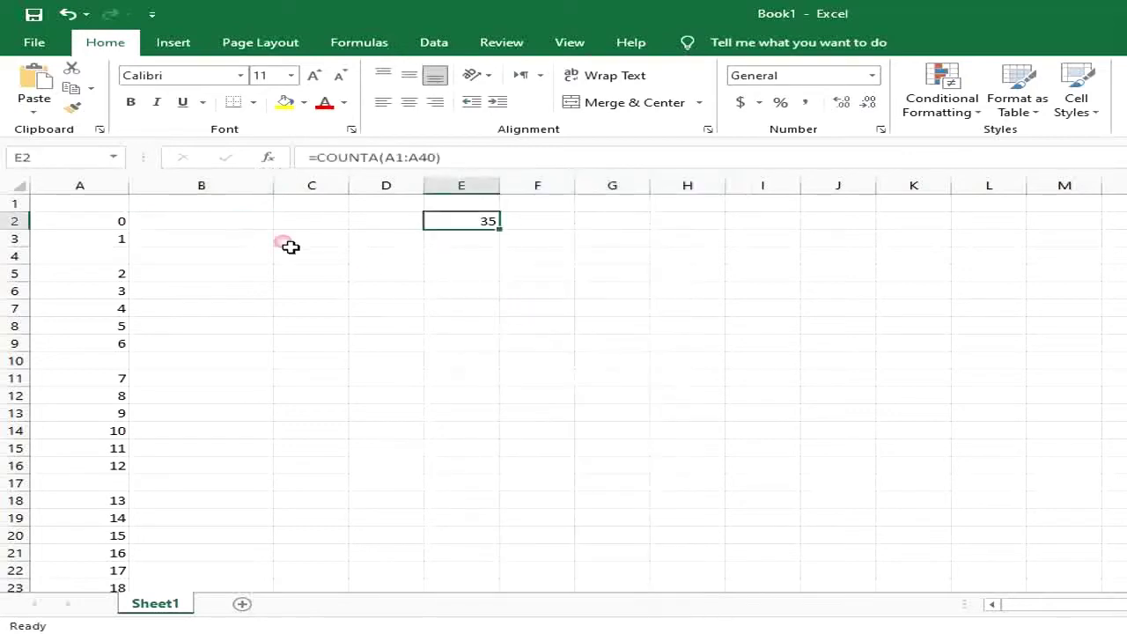
Fill B1 down to B27 with a number series starting at 5
left_click(255, 221)
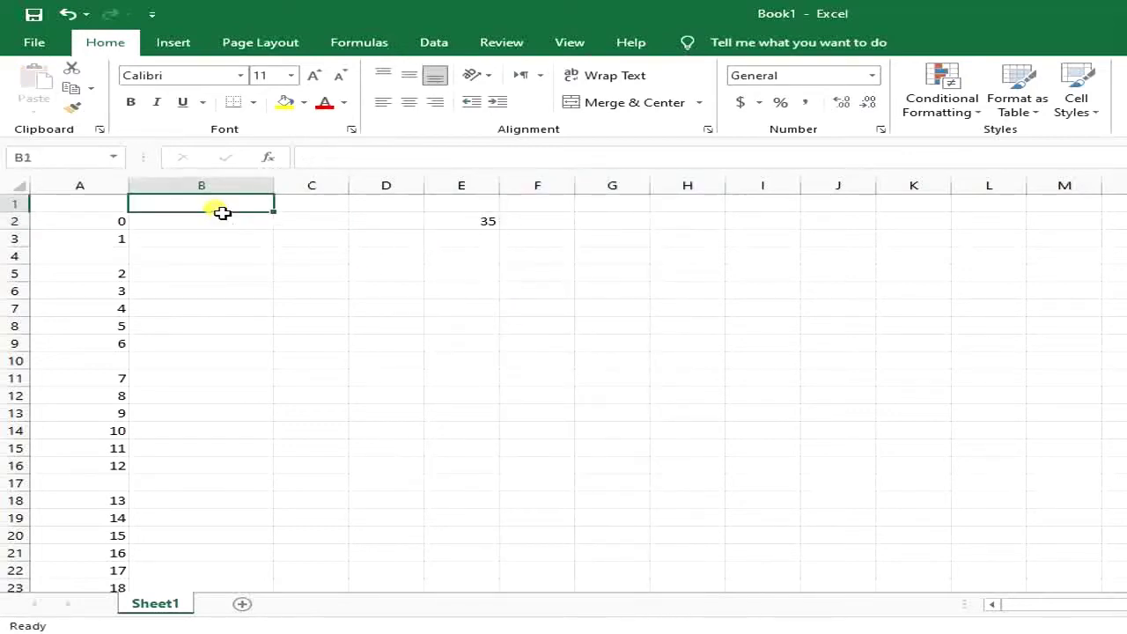
type("5")
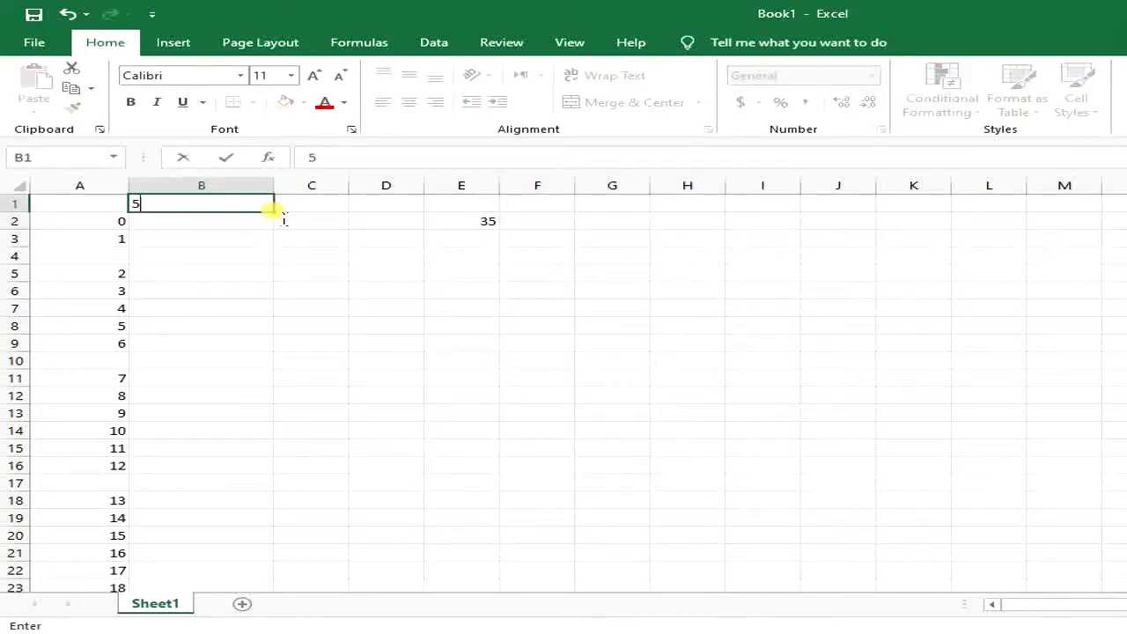
left_click_drag(283, 217, 273, 543)
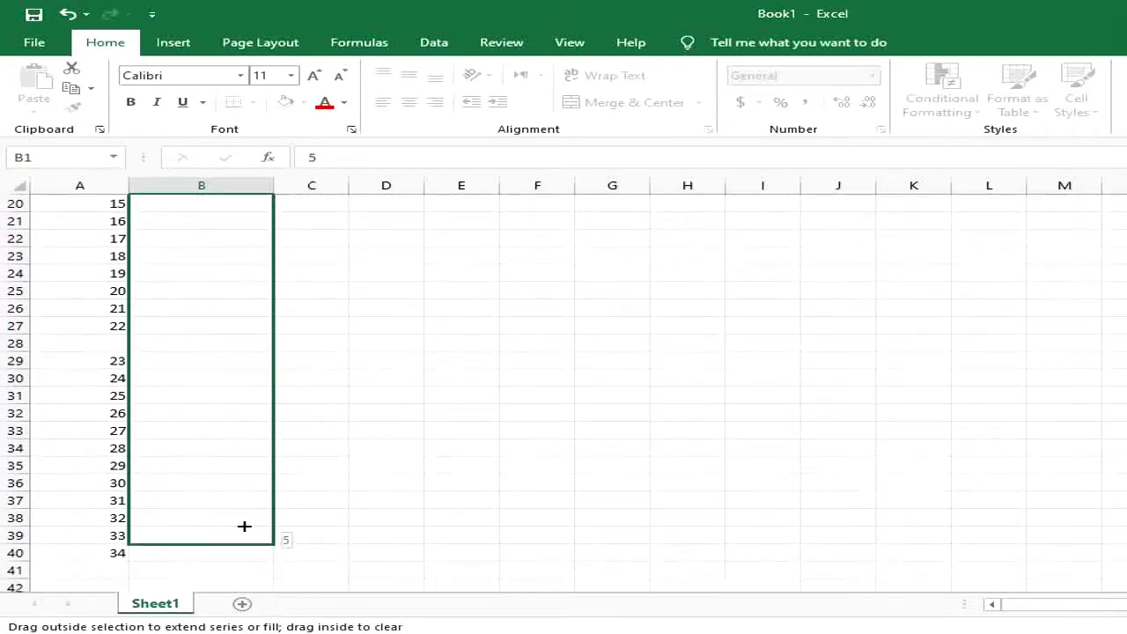
left_click_drag(273, 543, 273, 333)
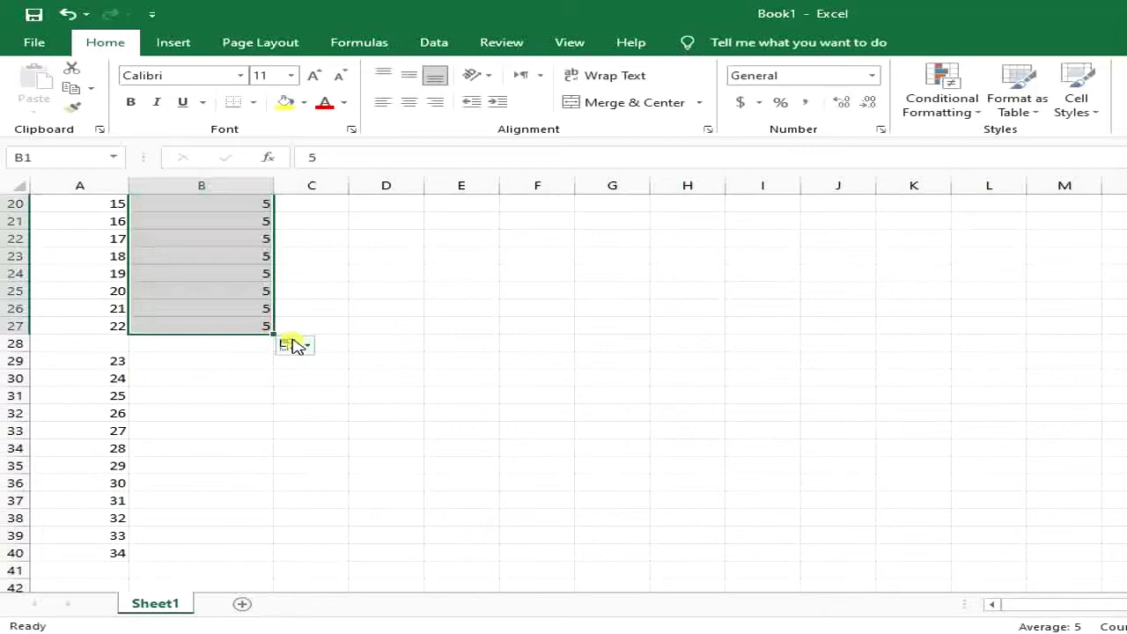
left_click(291, 343)
left_click(407, 208)
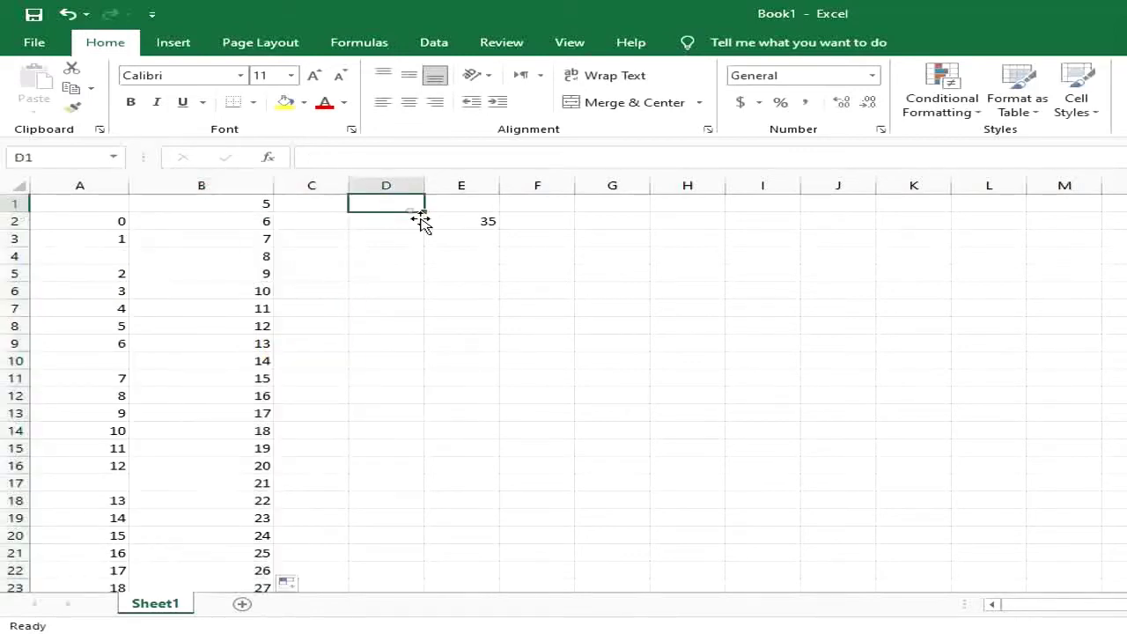
double_click(463, 222)
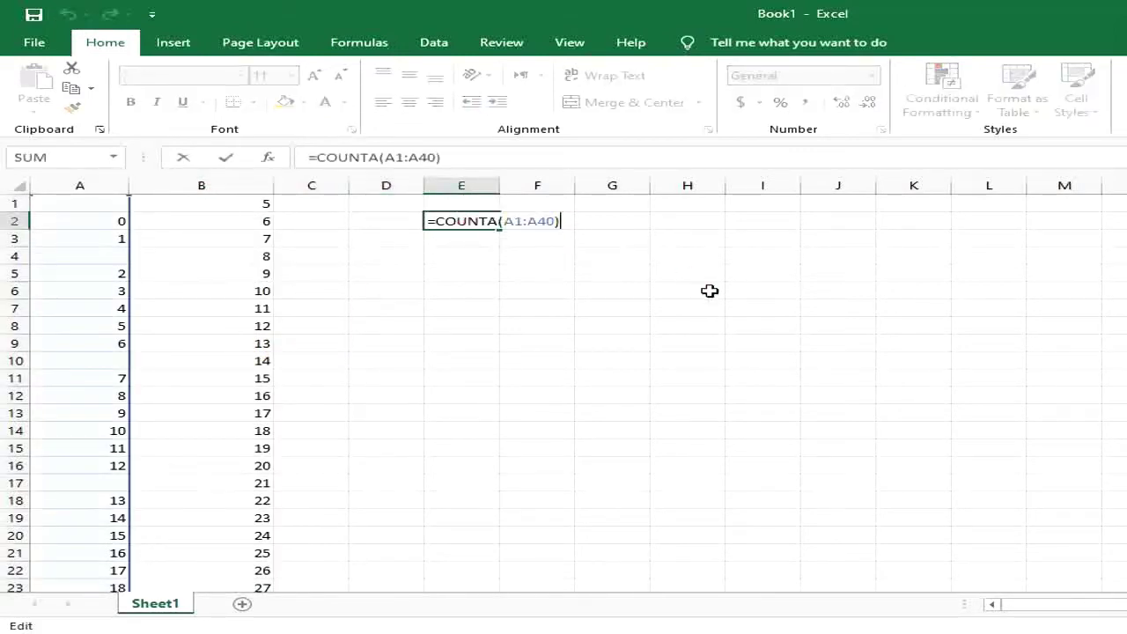
Add B1:B40 as a second range in E2's COUNTA formula, returning 62
key("BackSpace")
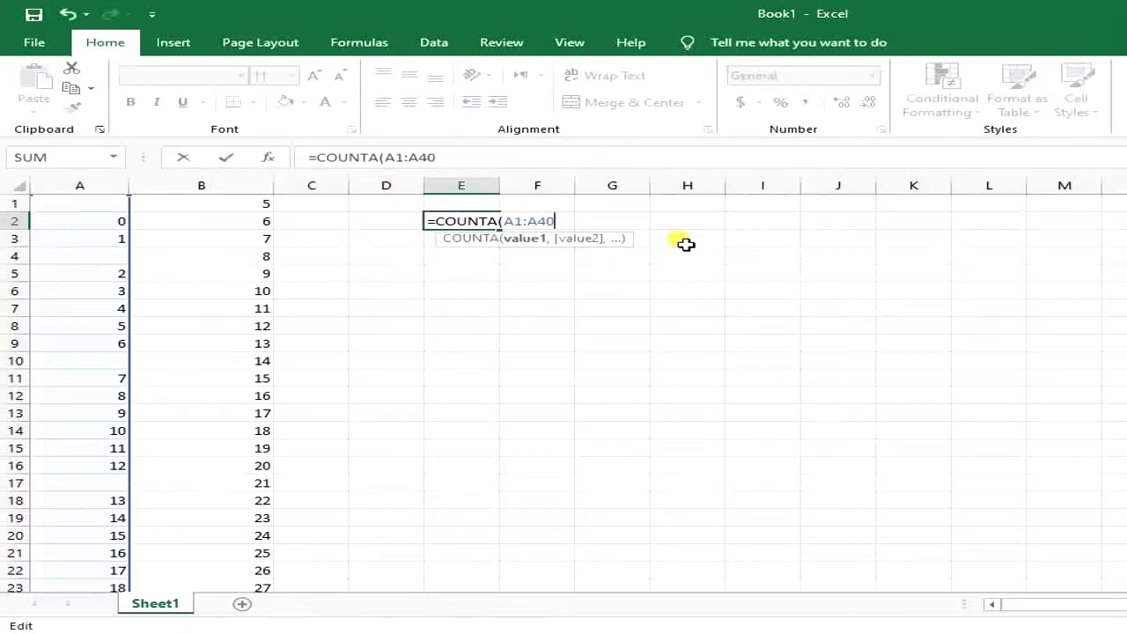
type(",")
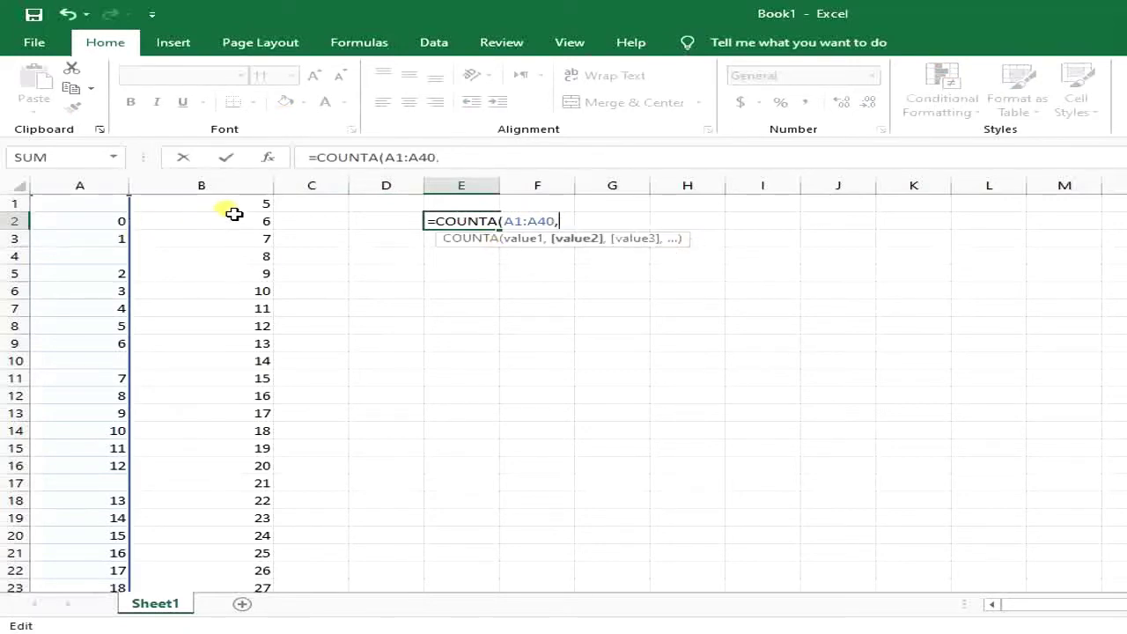
left_click_drag(238, 210, 243, 600)
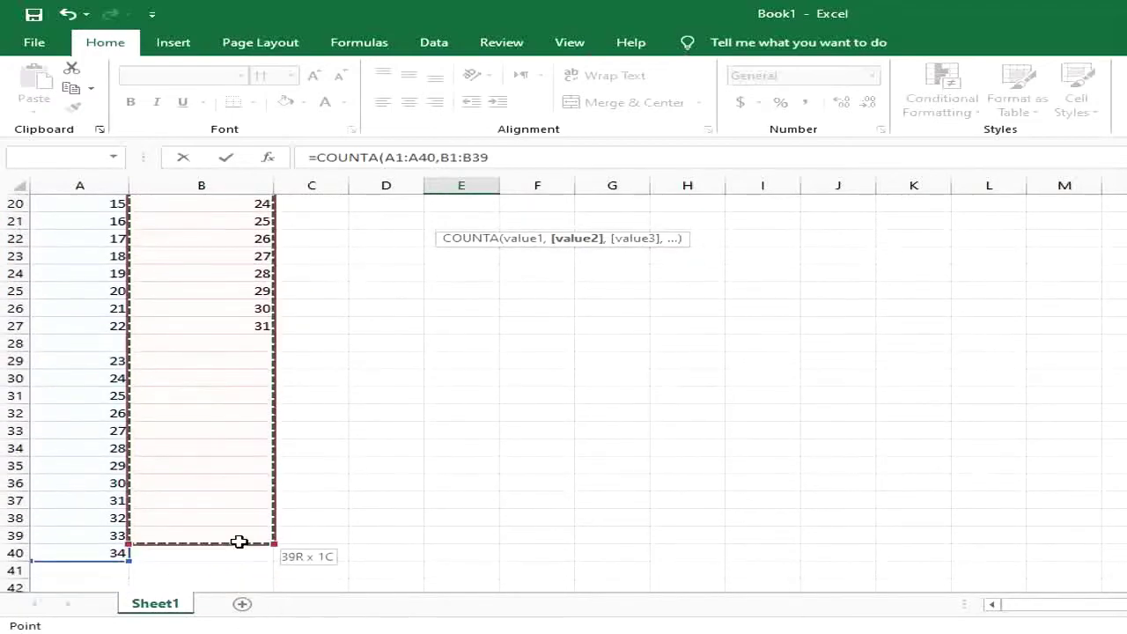
left_click_drag(243, 601, 241, 555)
scroll(387, 435, "up", 6)
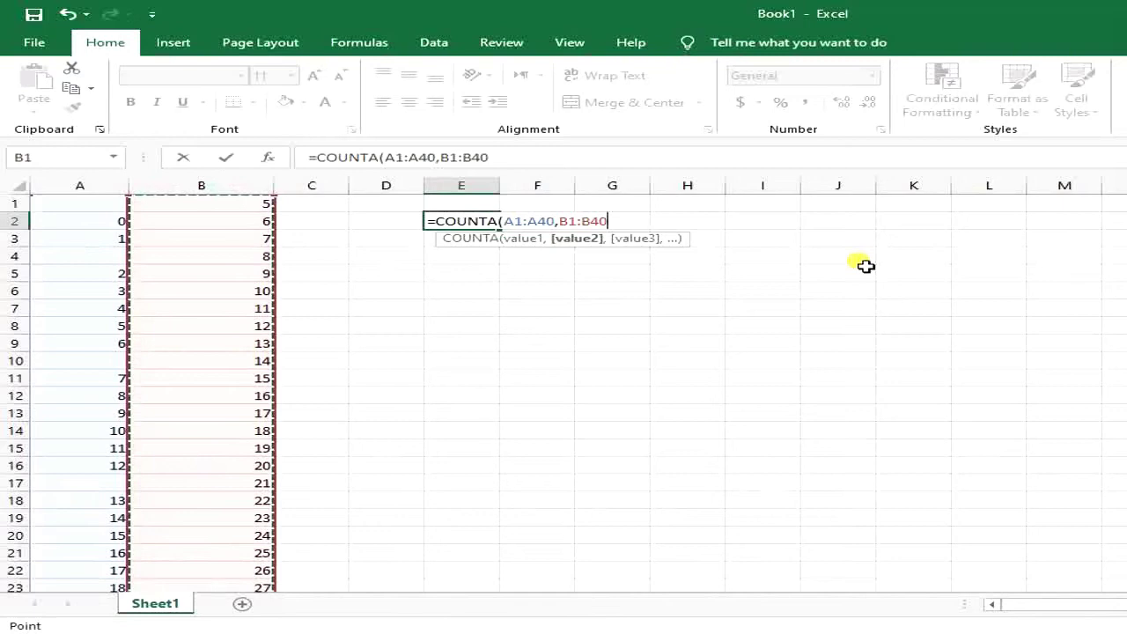
type(")")
key("Return")
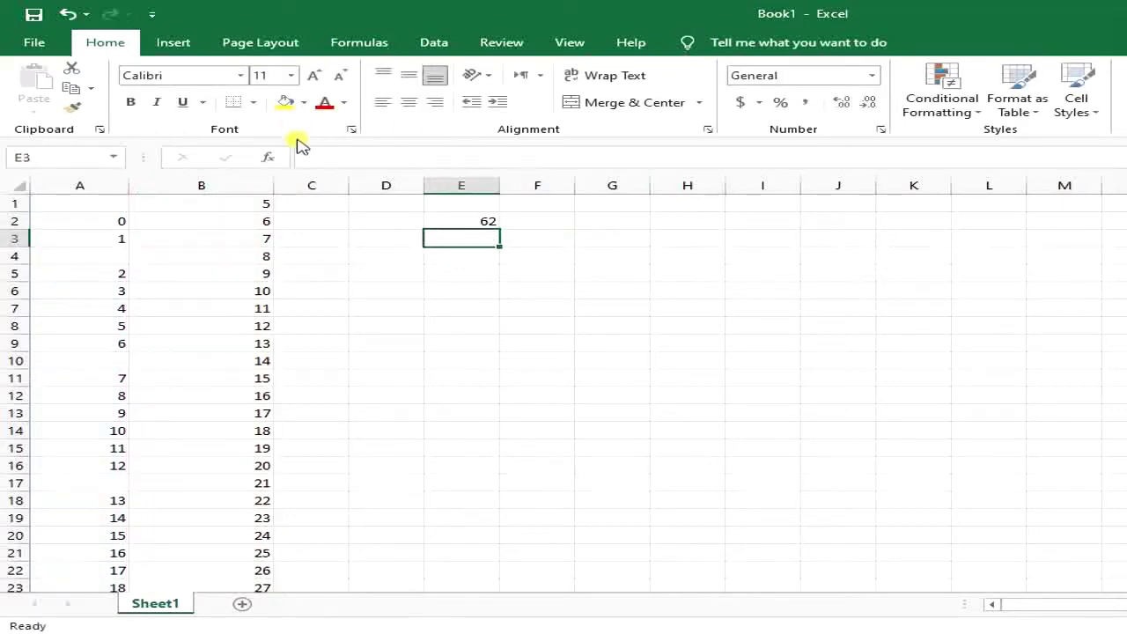
Scroll through the later values in column B, then reopen E2's formula for editing
left_click(480, 227)
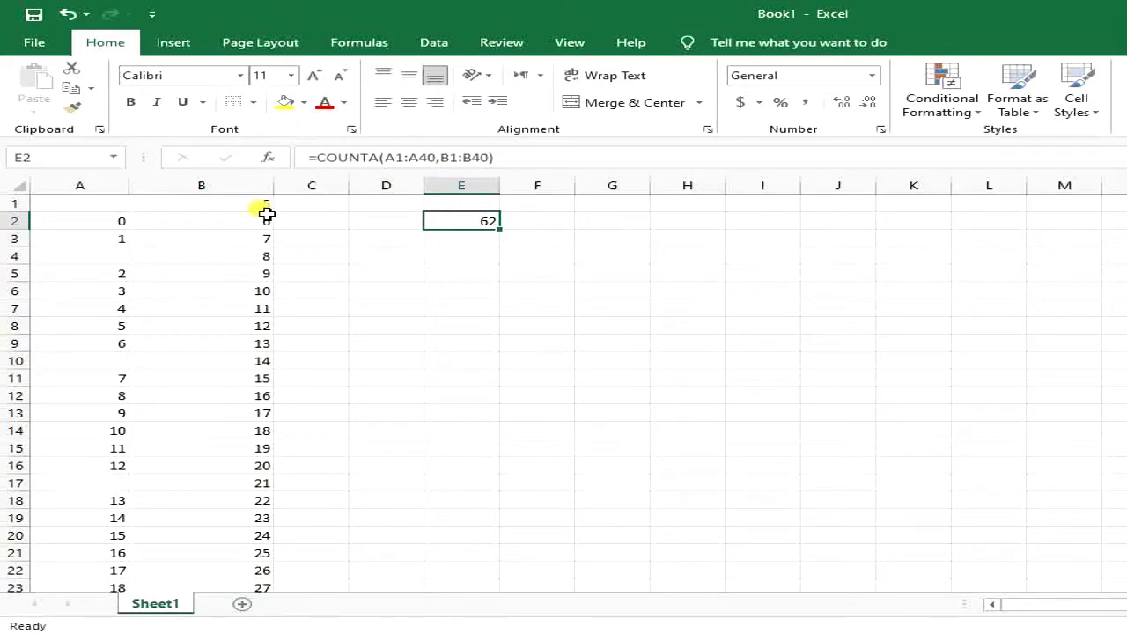
scroll(267, 214, "down", 1)
scroll(246, 287, "down", 1)
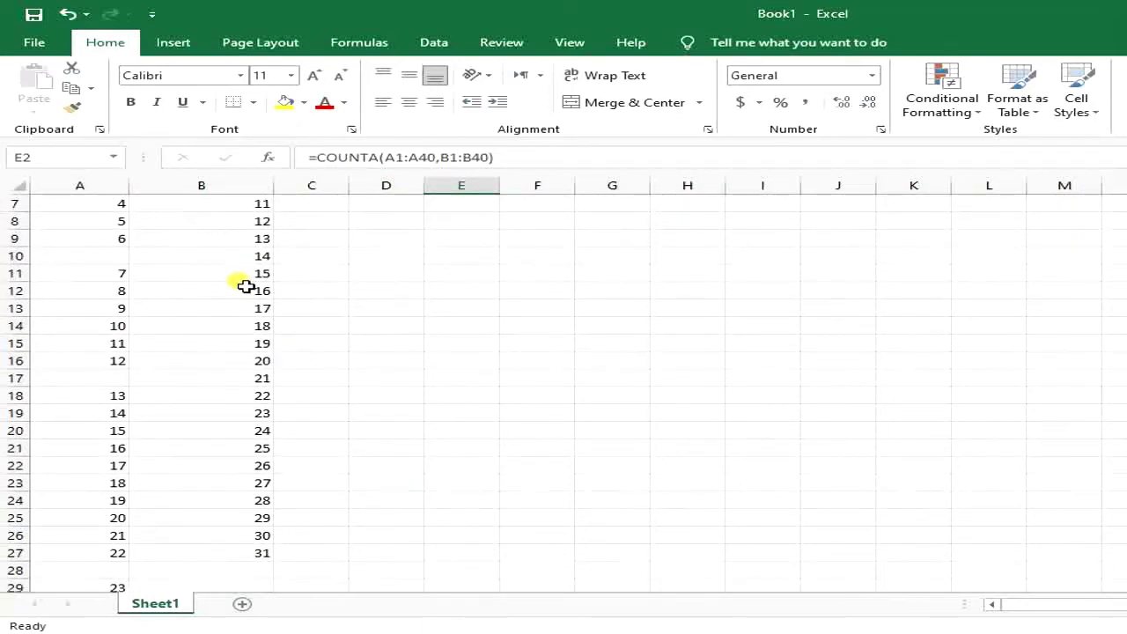
scroll(246, 287, "down", 1)
scroll(246, 287, "down", 3)
left_click(245, 276)
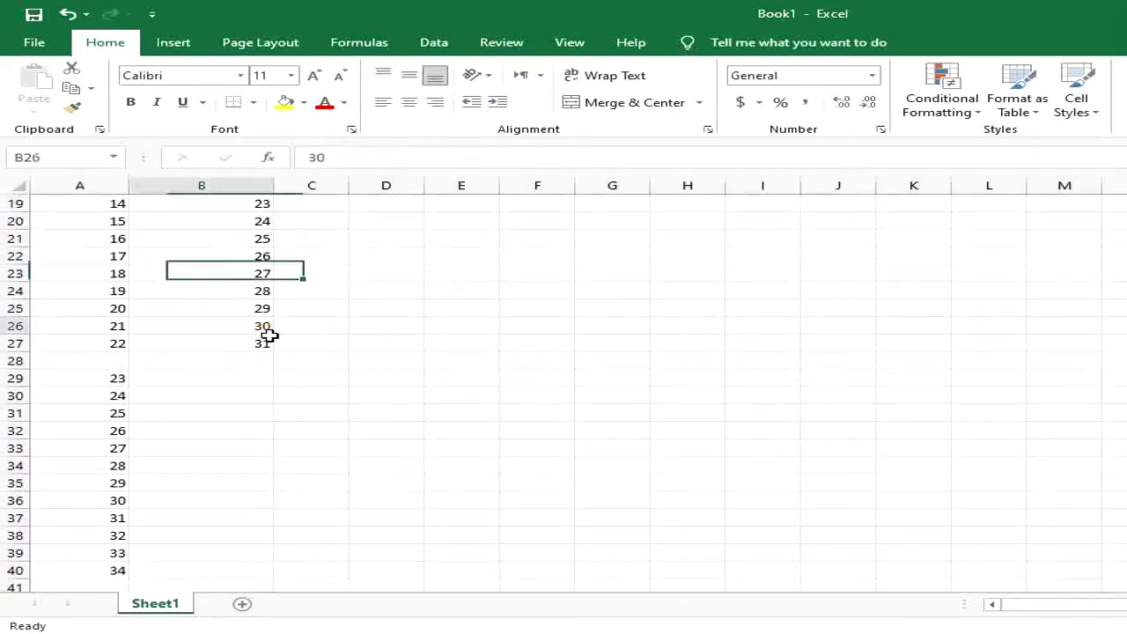
left_click(264, 327)
scroll(268, 335, "up", 5)
scroll(282, 299, "up", 1)
left_click(473, 222)
double_click(476, 222)
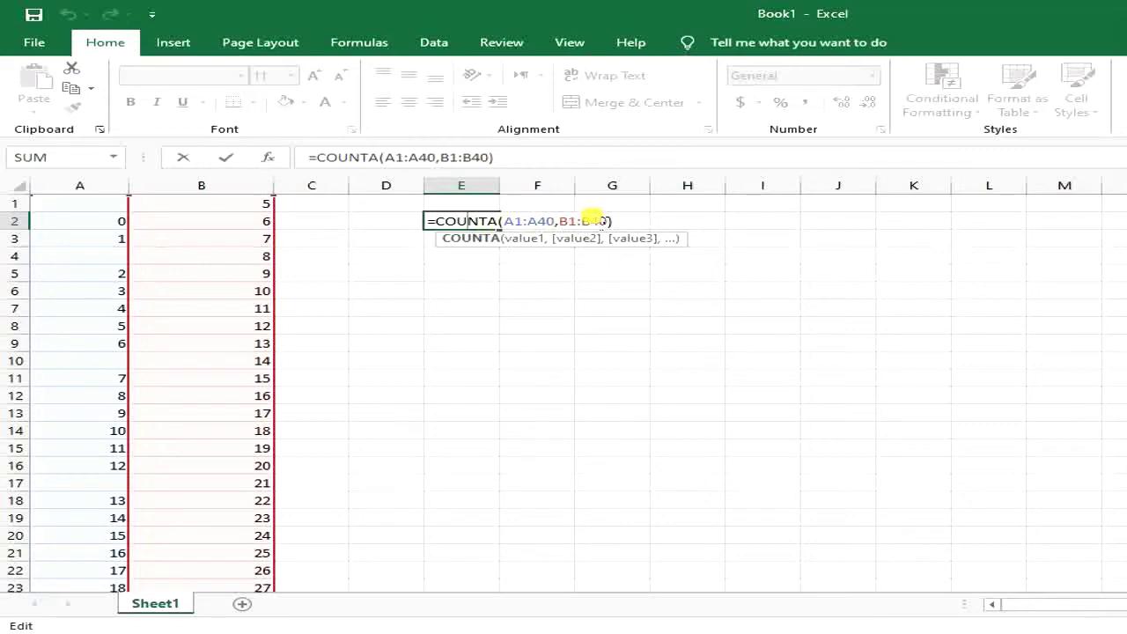
Change E2's formula to the single-range =COUNTA(A1:B40), still returning 62
left_click(647, 221)
key("BackSpace")
key("BackSpace")
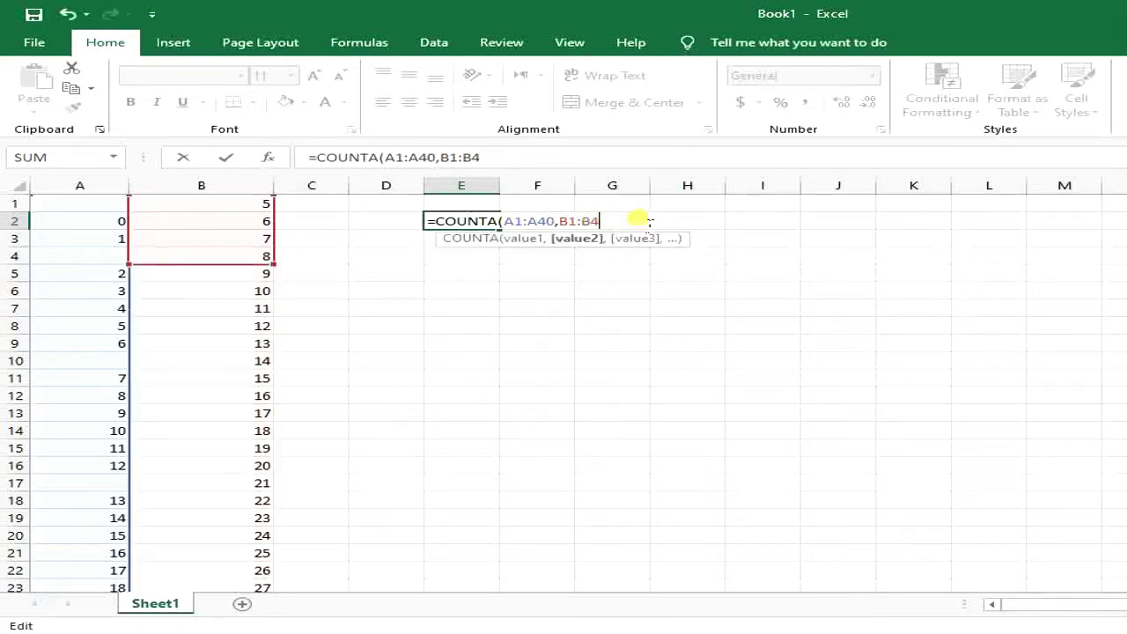
key("BackSpace")
key("BackSpace")
key("BackSpace")
key("BackSpace")
key("BackSpace")
key("BackSpace")
key("BackSpace")
key("BackSpace")
key("BackSpace")
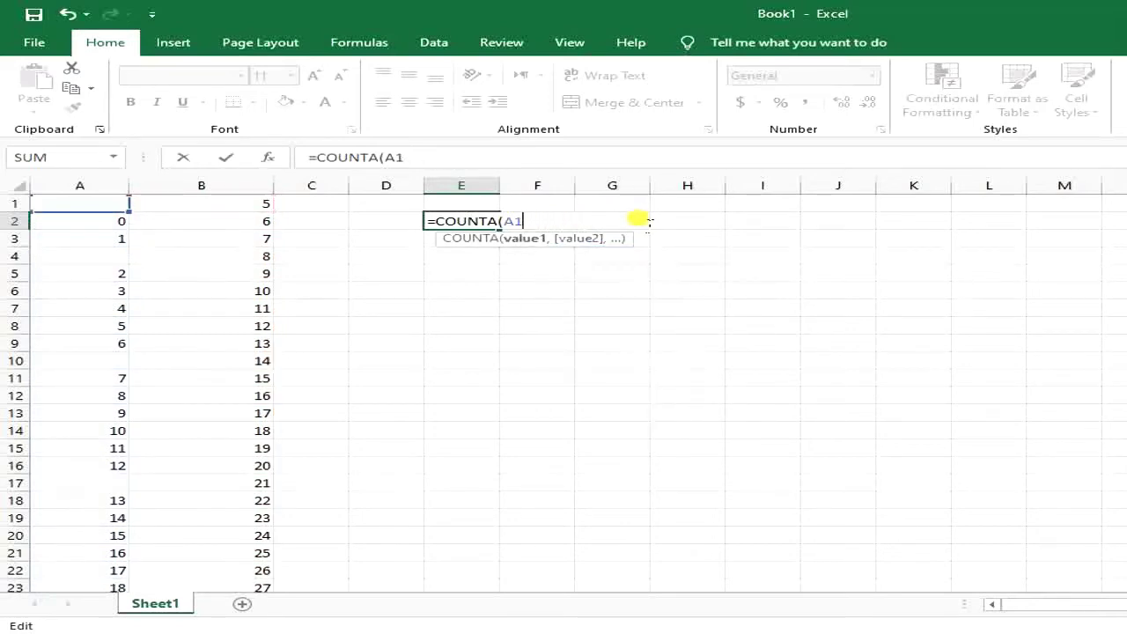
key("BackSpace")
key("BackSpace")
key("BackSpace")
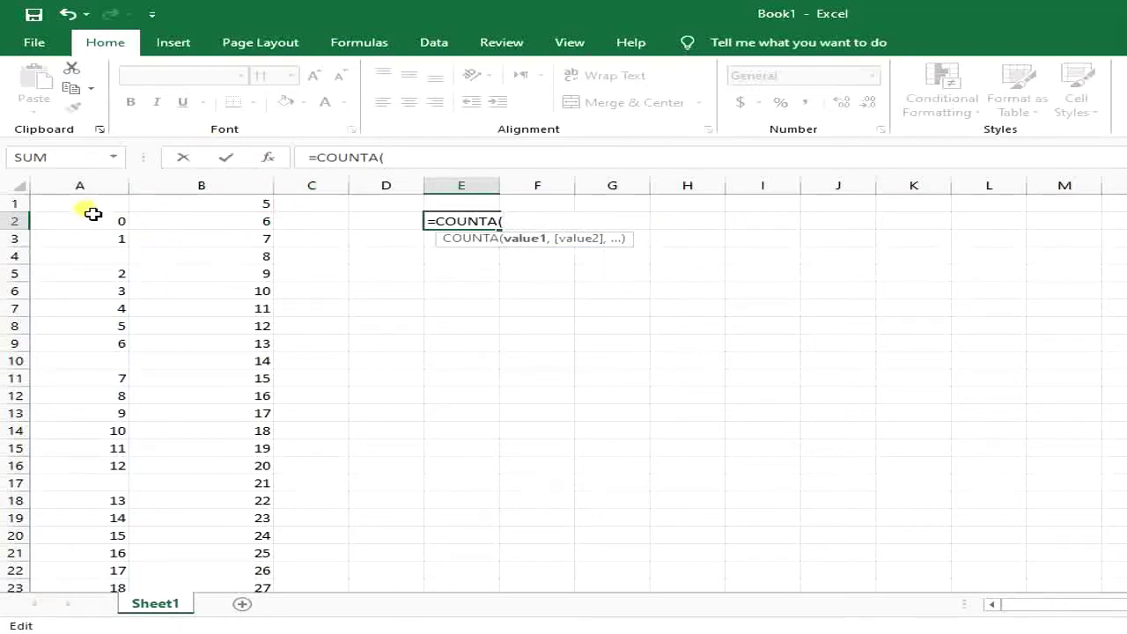
mouse_move(89, 208)
left_mouse_down()
mouse_move(179, 560)
mouse_move(220, 544)
mouse_move(236, 555)
left_mouse_up()
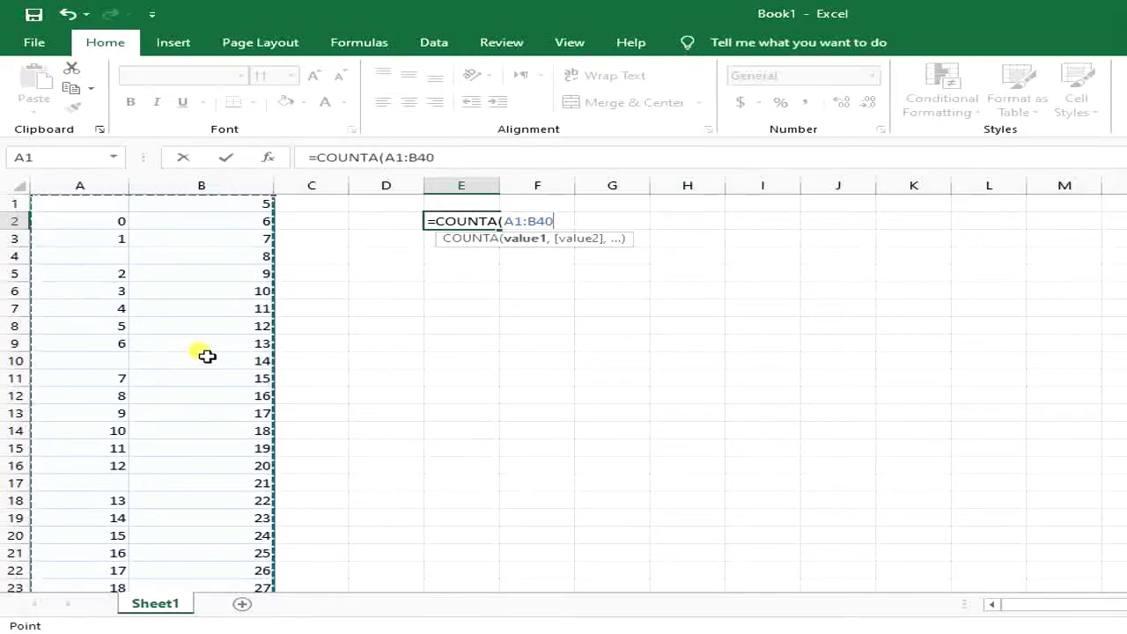
type(")")
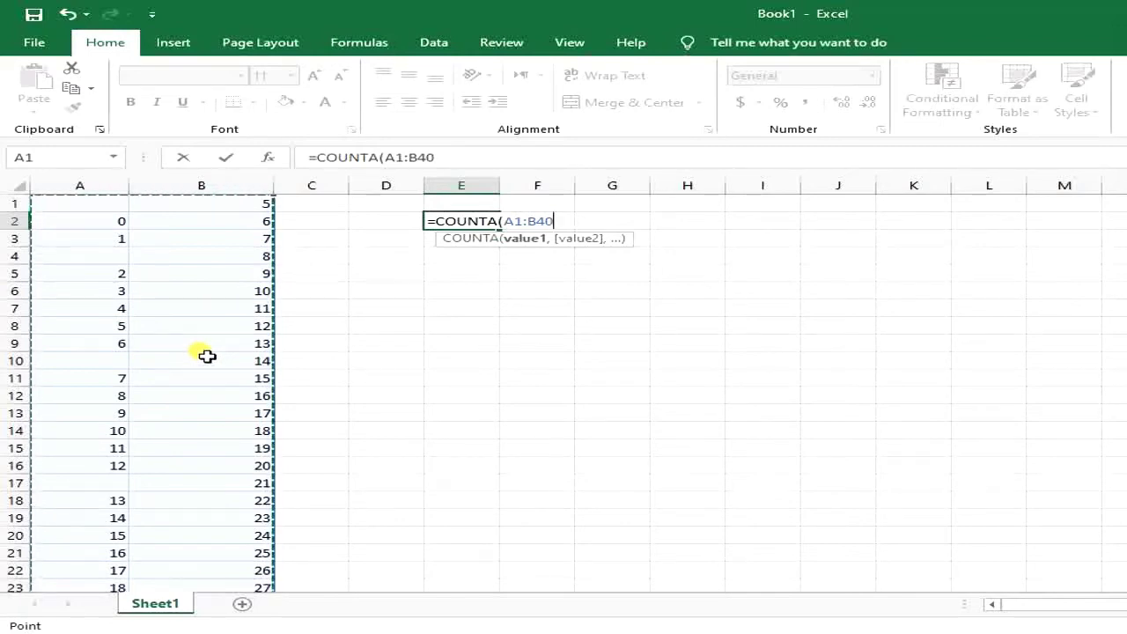
key("Return")
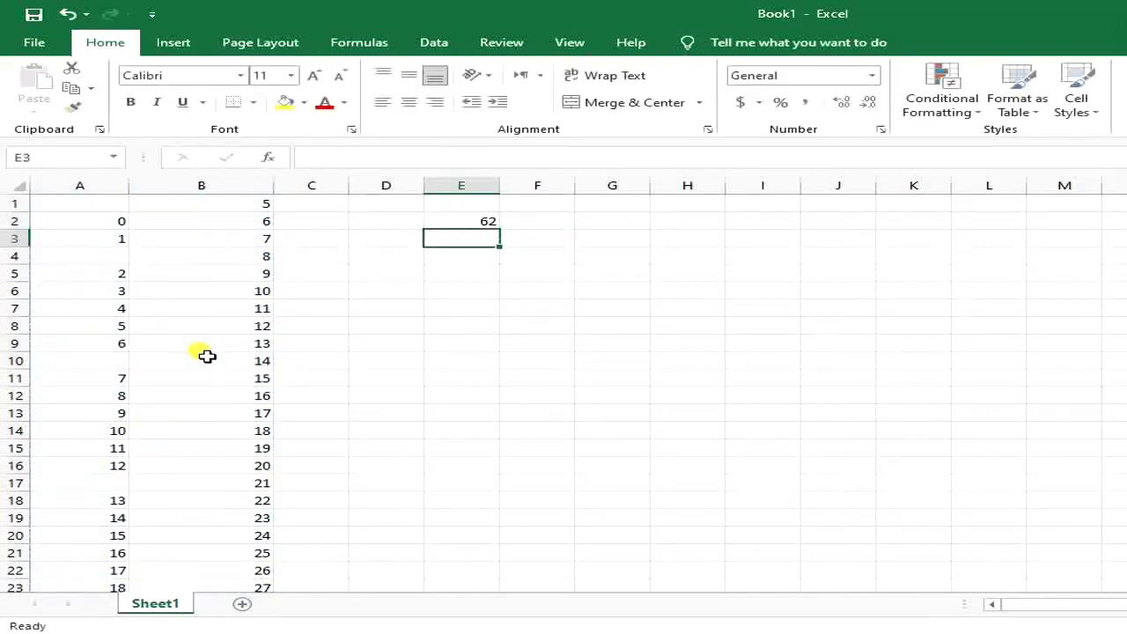
left_click(496, 226)
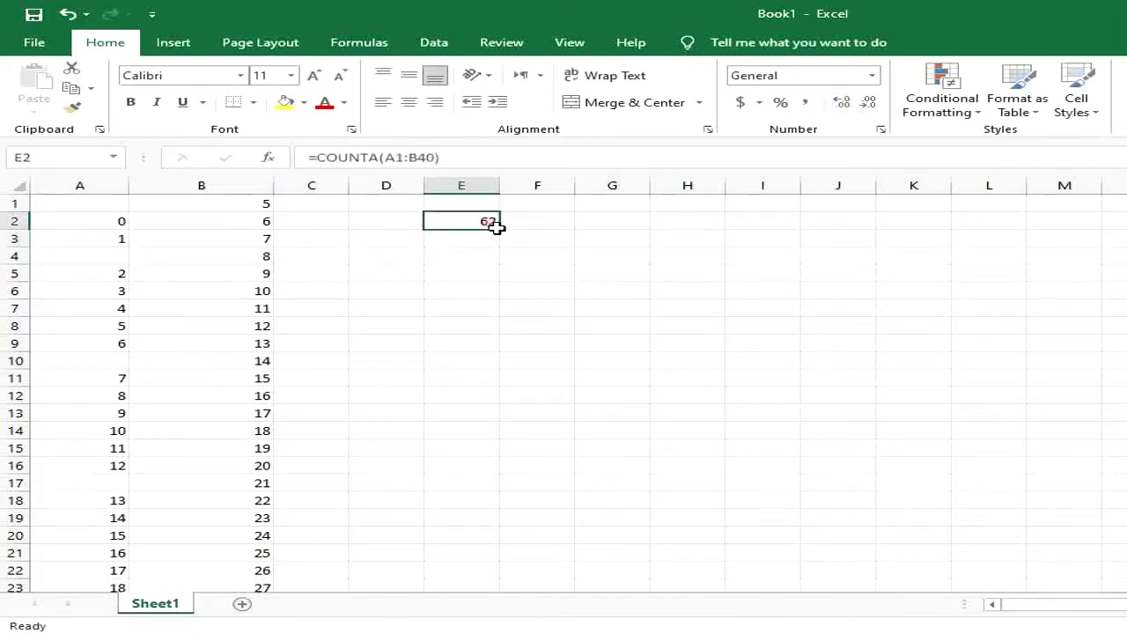
Cut the number series from B1:B27 and paste it into column D
left_click(246, 187)
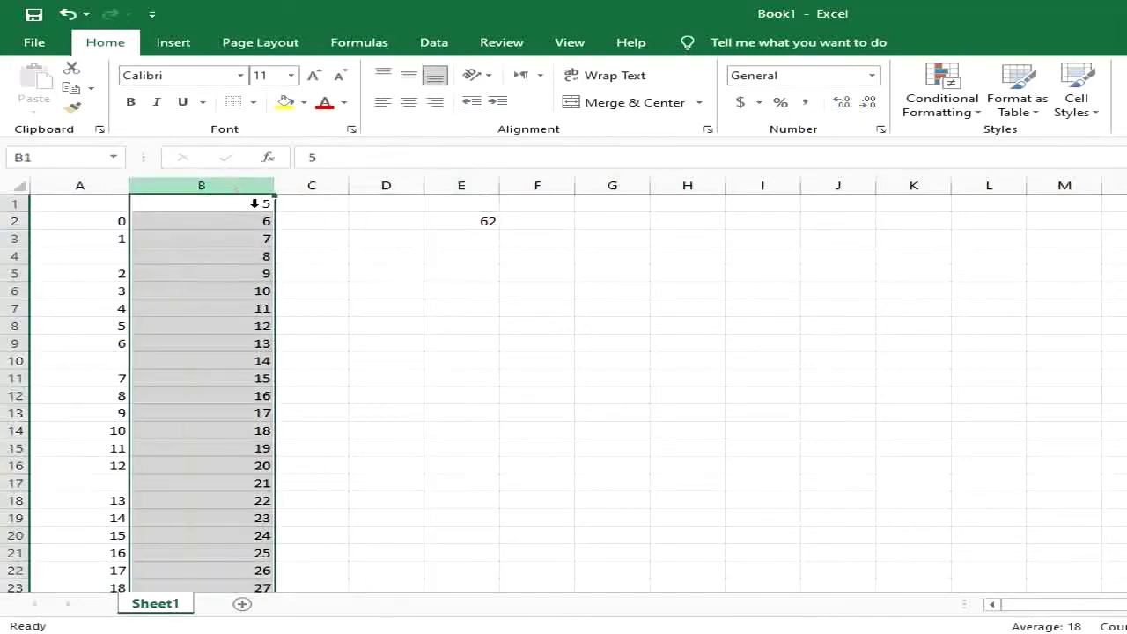
right_click(240, 190)
key("Escape")
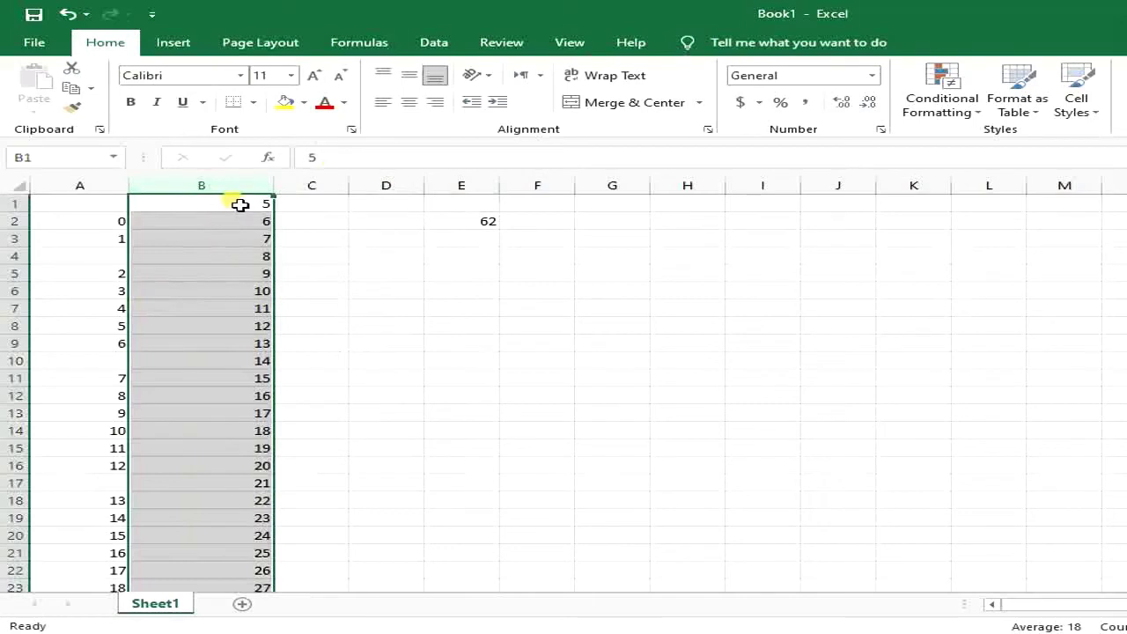
left_click(239, 205)
left_click_drag(245, 208, 248, 626)
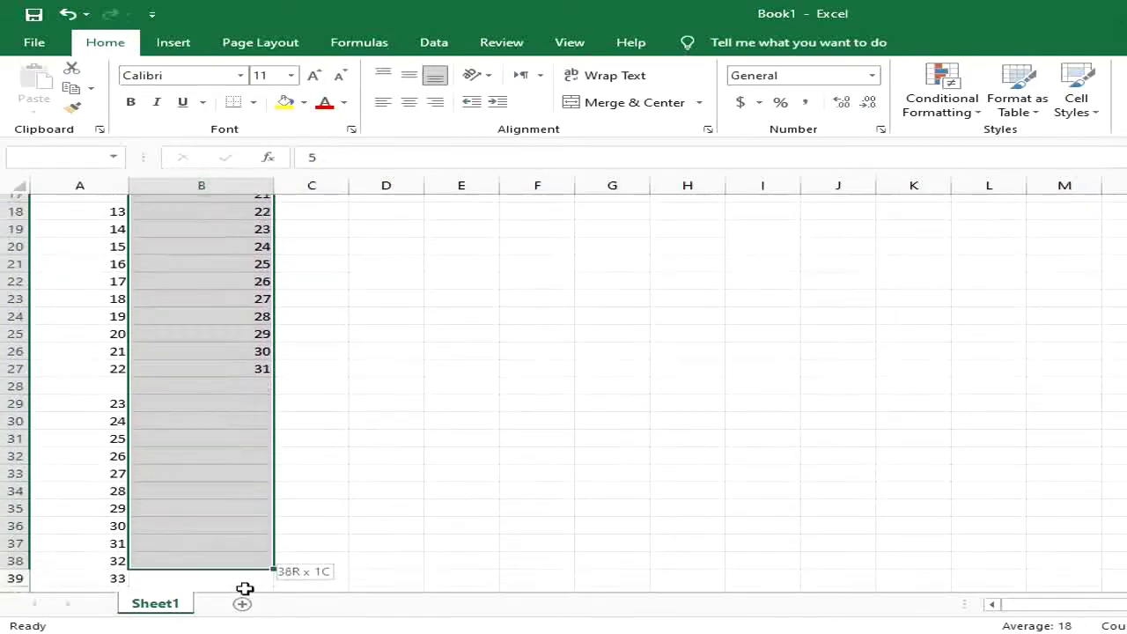
left_click_drag(248, 626, 250, 345)
right_click(245, 231)
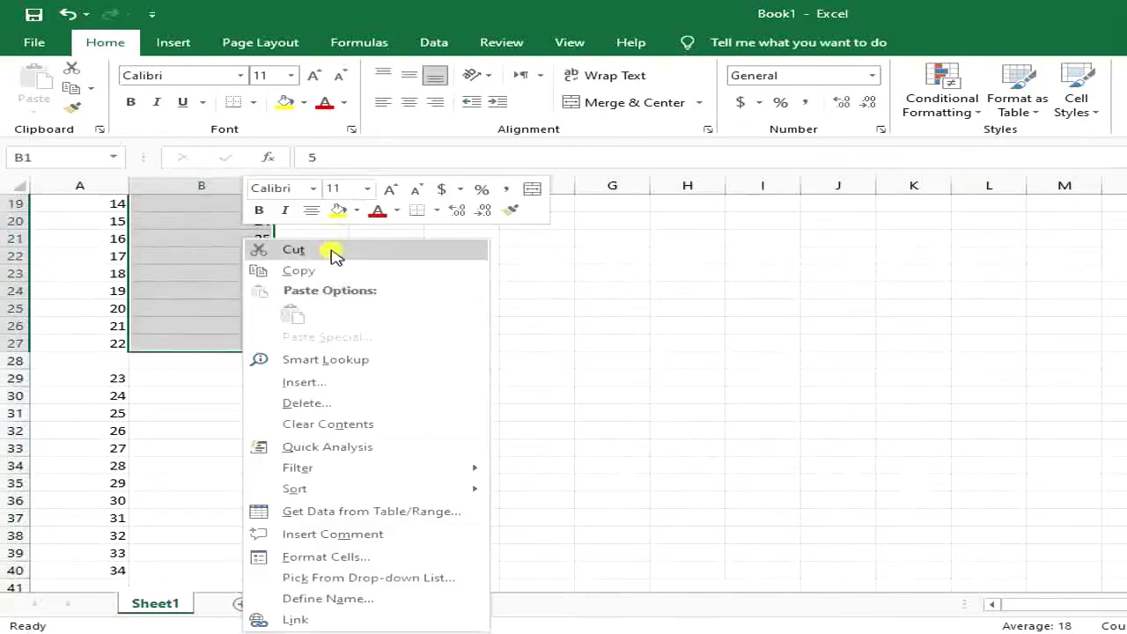
left_click(332, 252)
right_click(405, 186)
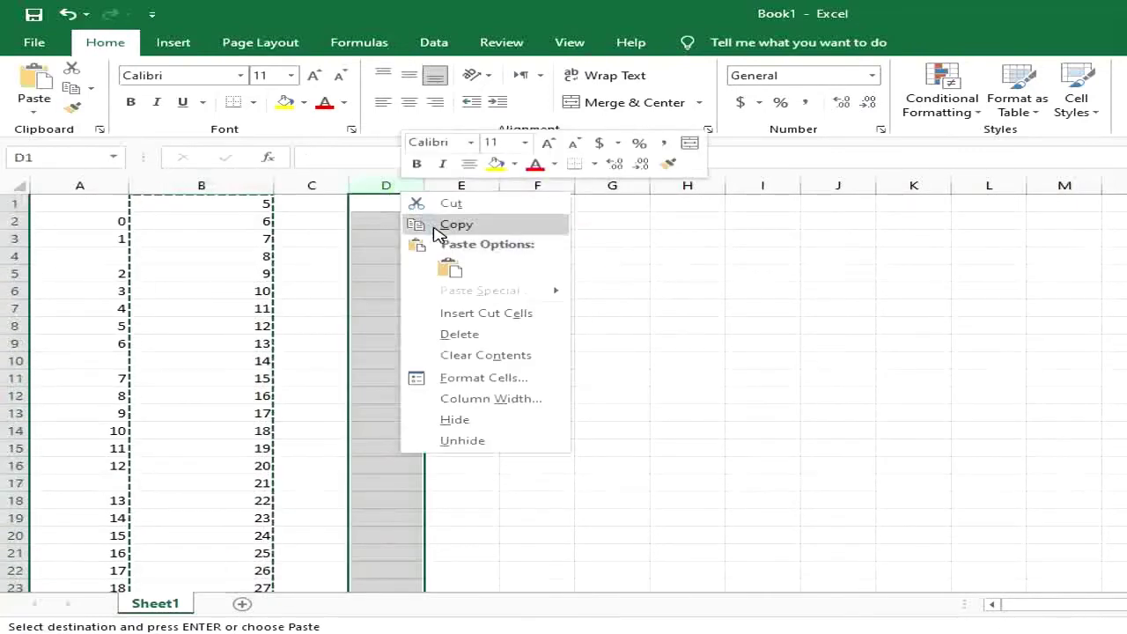
left_click(454, 268)
left_click(462, 226)
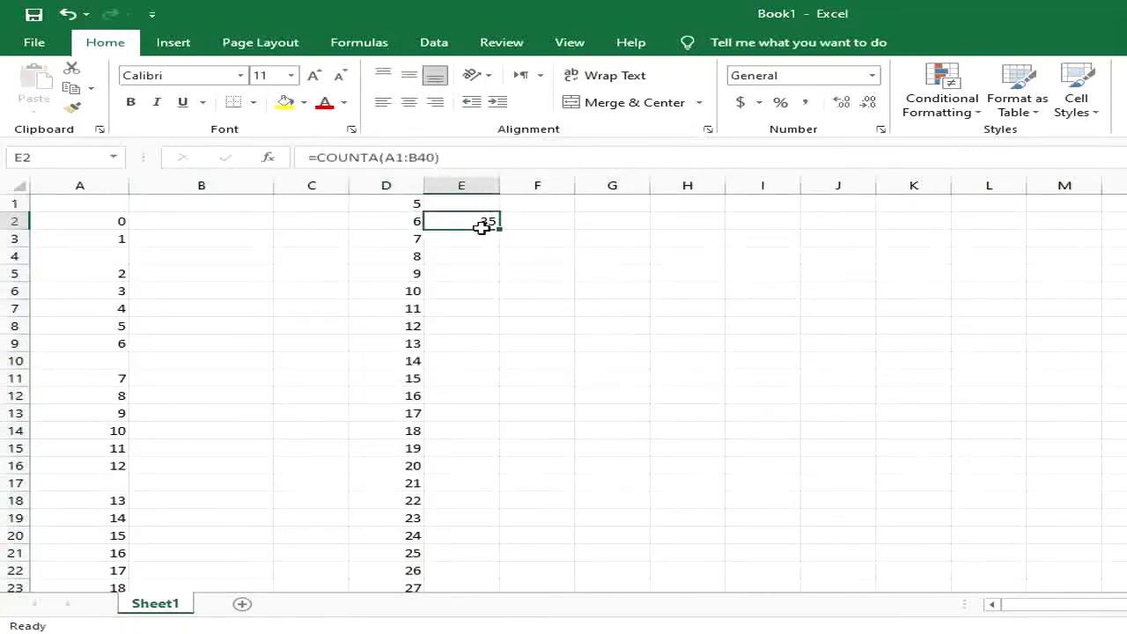
Replace the A1:B40 range in E2's formula with A1:A40
double_click(468, 223)
left_click(519, 227)
key("BackSpace")
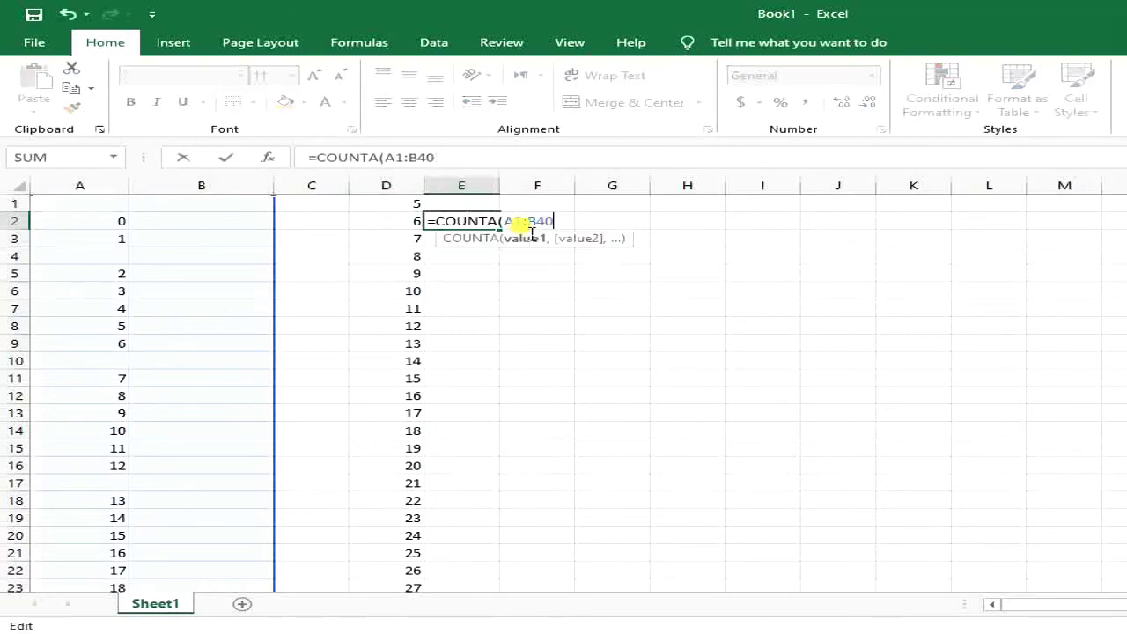
type(",")
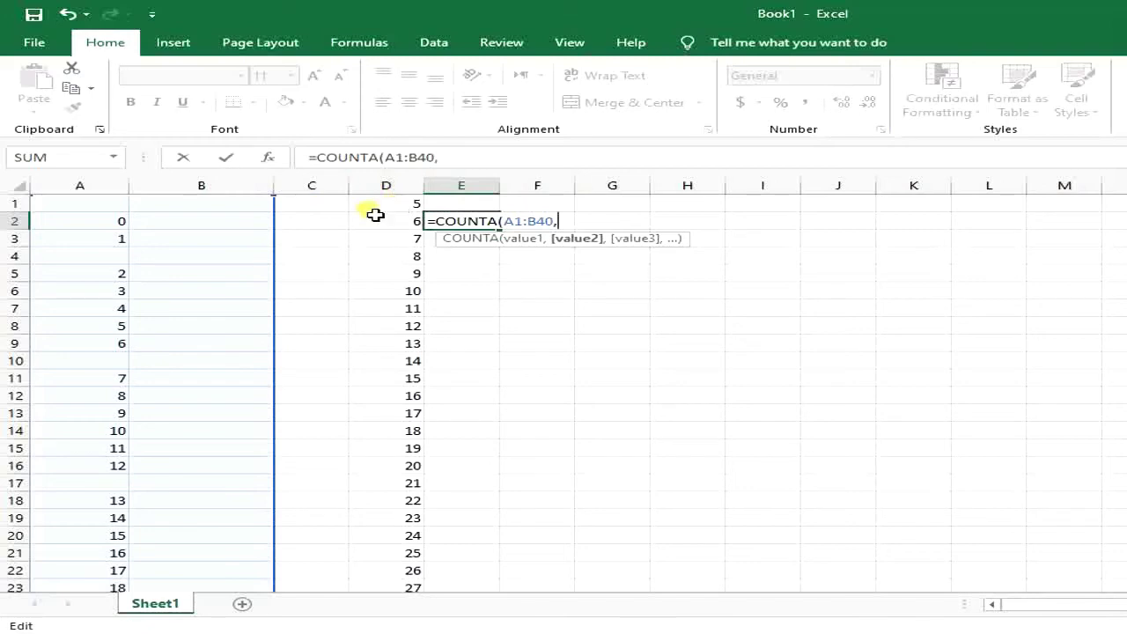
key("BackSpace")
key("BackSpace")
key("BackSpace")
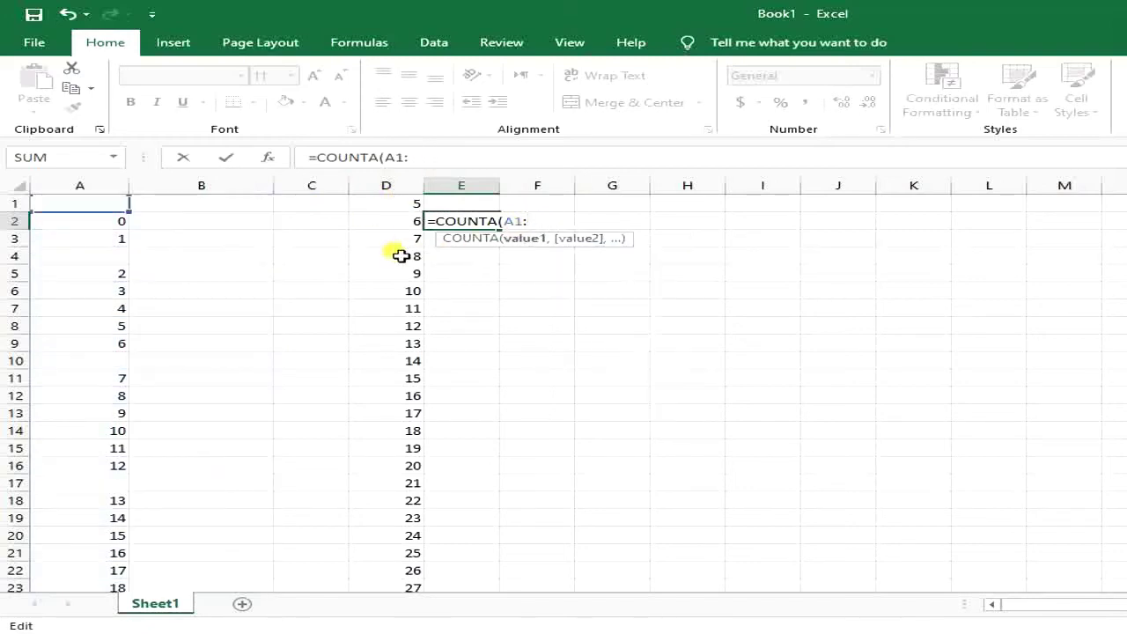
key("BackSpace")
key("BackSpace")
key("BackSpace")
mouse_move(80, 208)
left_mouse_down()
mouse_move(66, 448)
mouse_move(126, 548)
left_mouse_up()
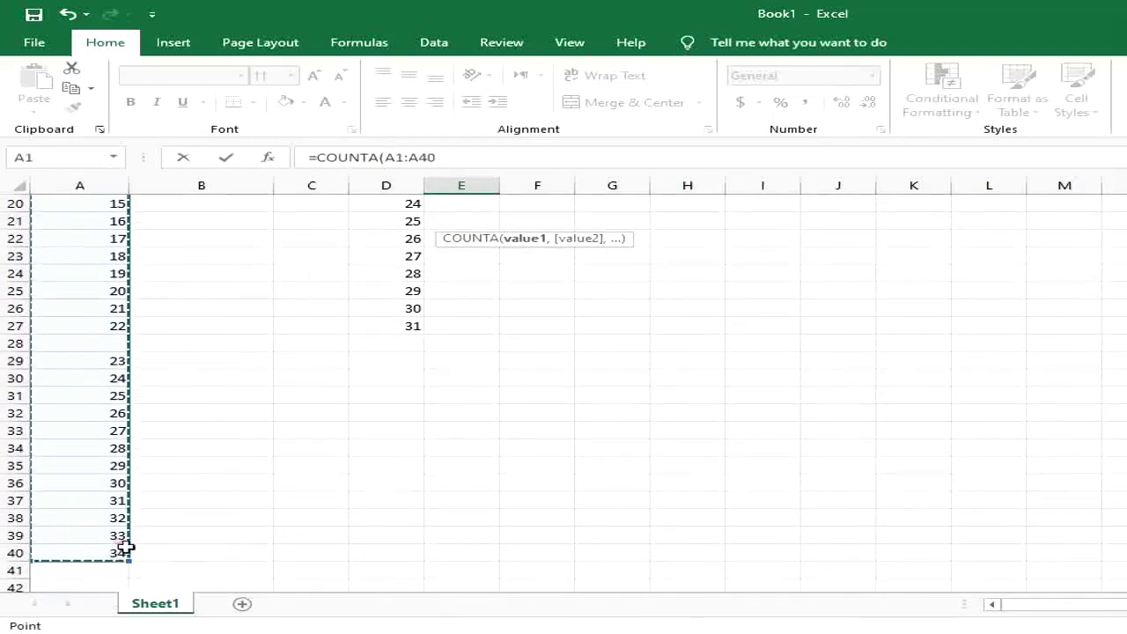
scroll(373, 259, "up", 6)
Add D1:D33 as the second COUNTA range so E2 returns 62
type(",")
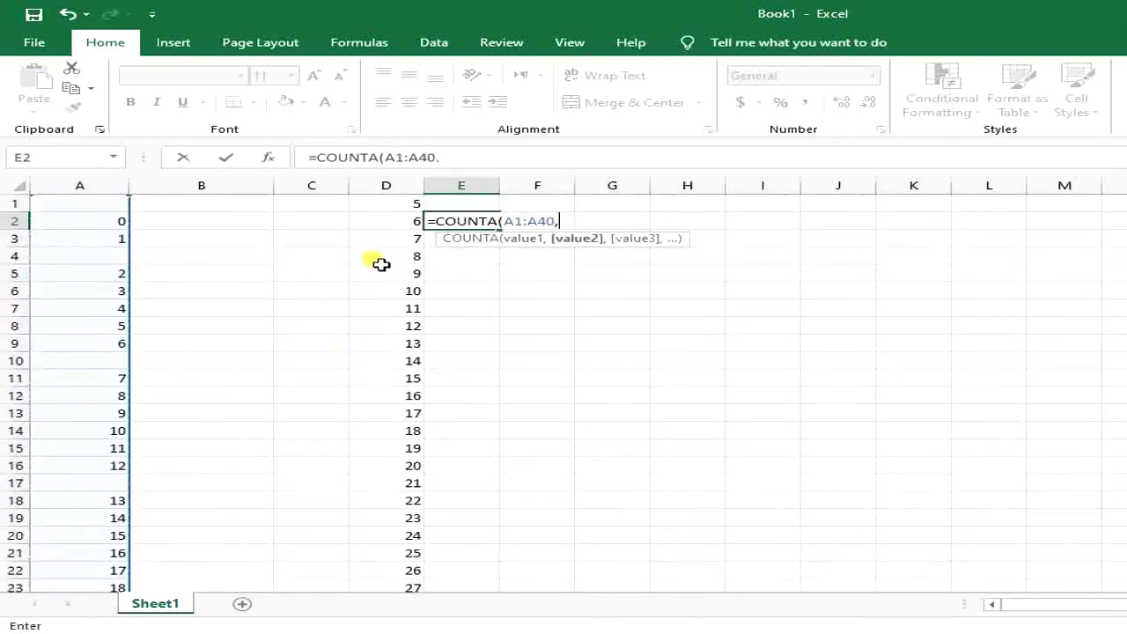
left_click_drag(423, 209, 375, 600)
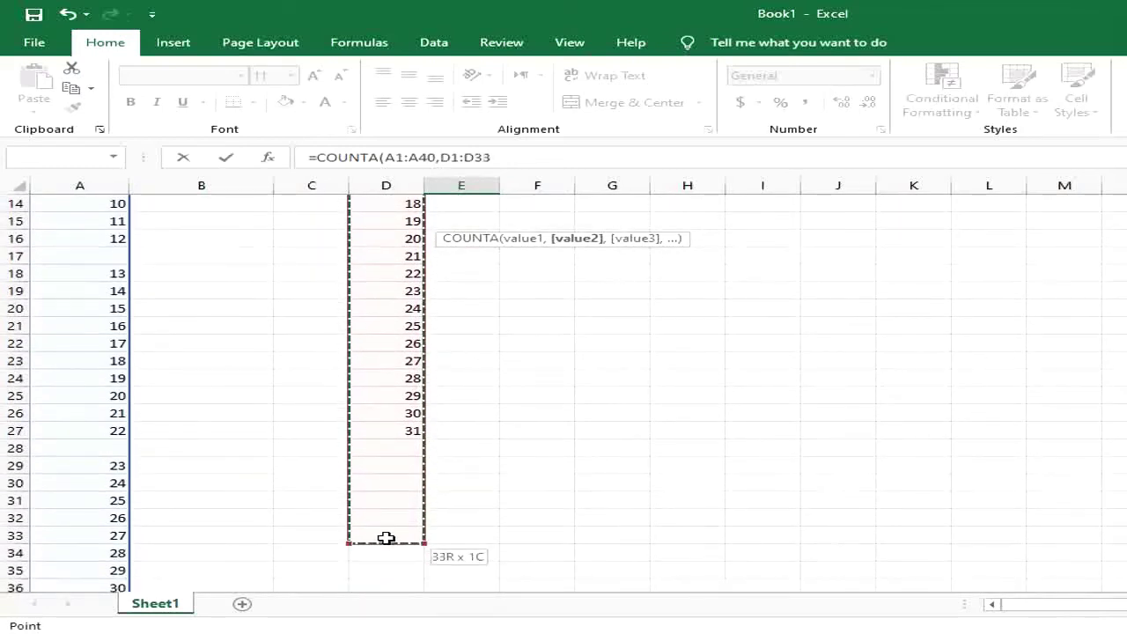
left_click_drag(376, 600, 385, 539)
type(")")
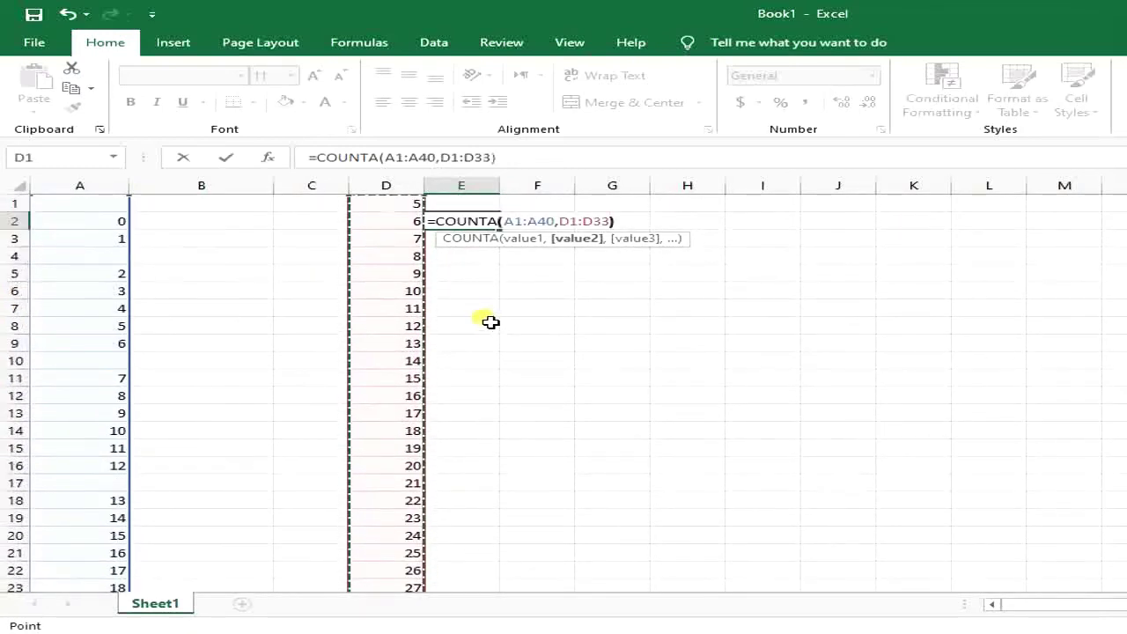
key("Return")
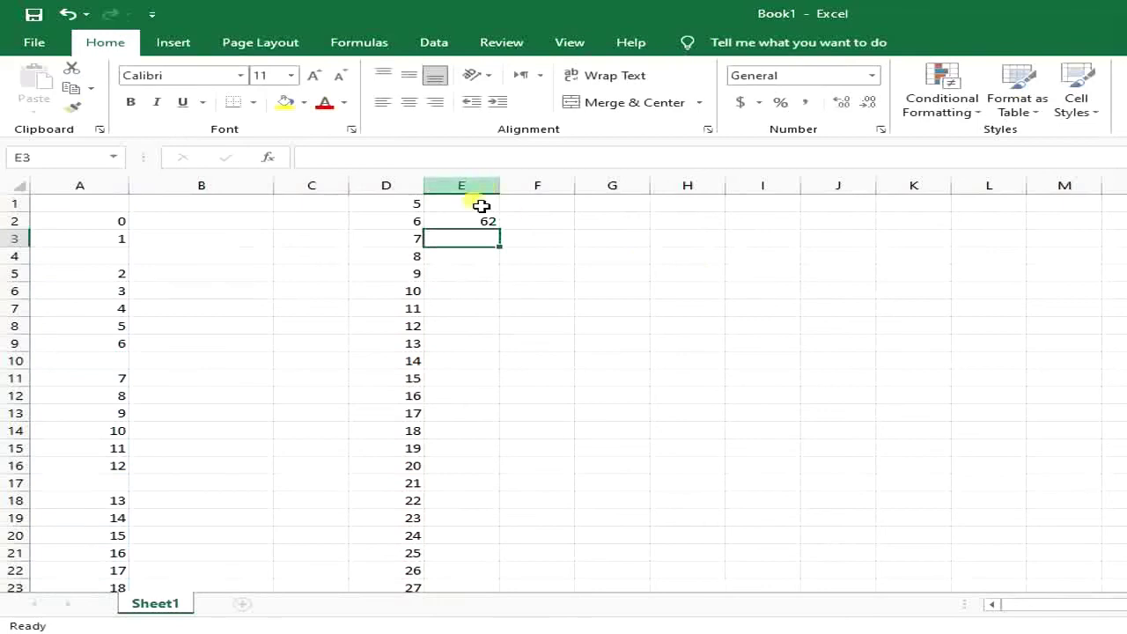
left_click(490, 225)
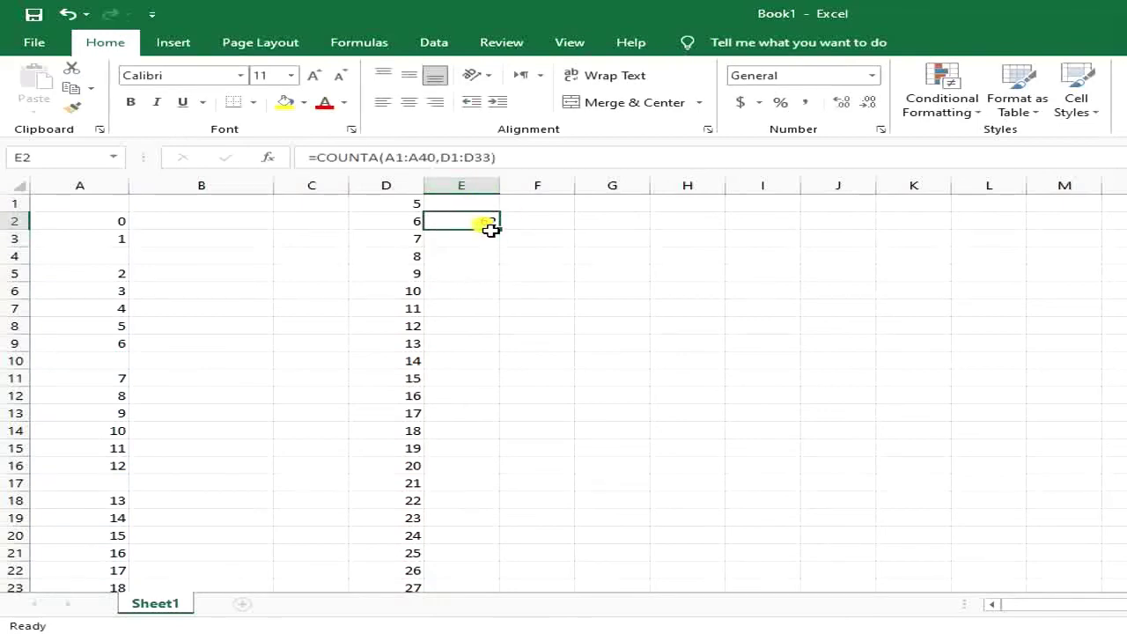